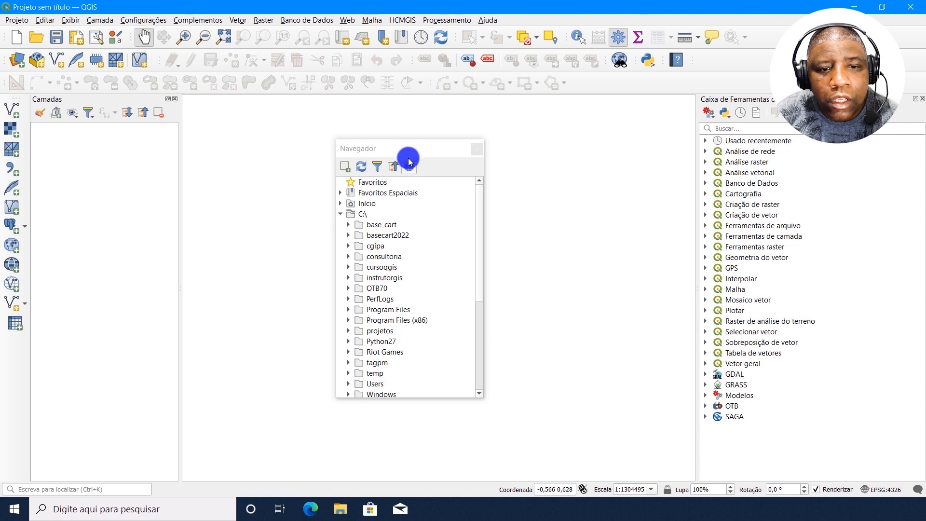
- Dock the floating Navegador panel beneath the Camadas panel
left_click_drag(407, 155, 115, 366)
left_click_drag(97, 236, 99, 249)
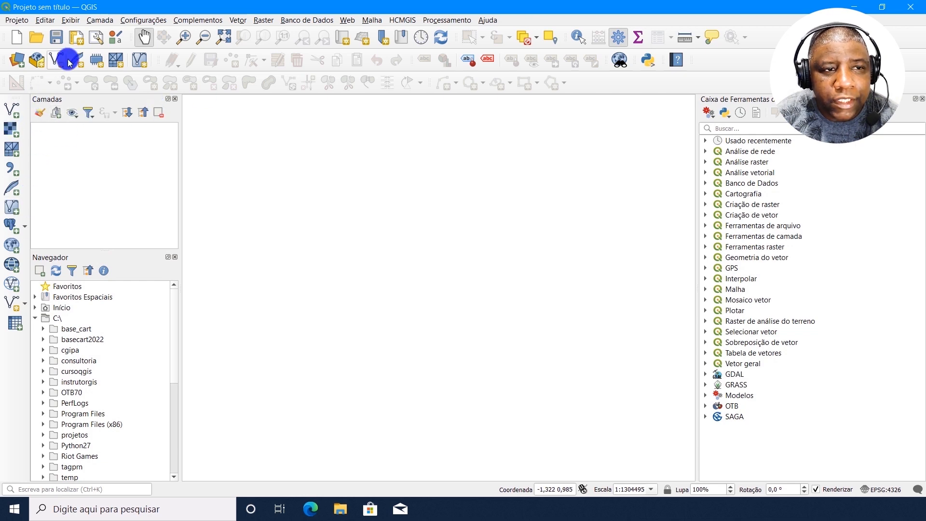
- Hide the Gerenciar camadas toolbar and display it again
left_click(71, 19)
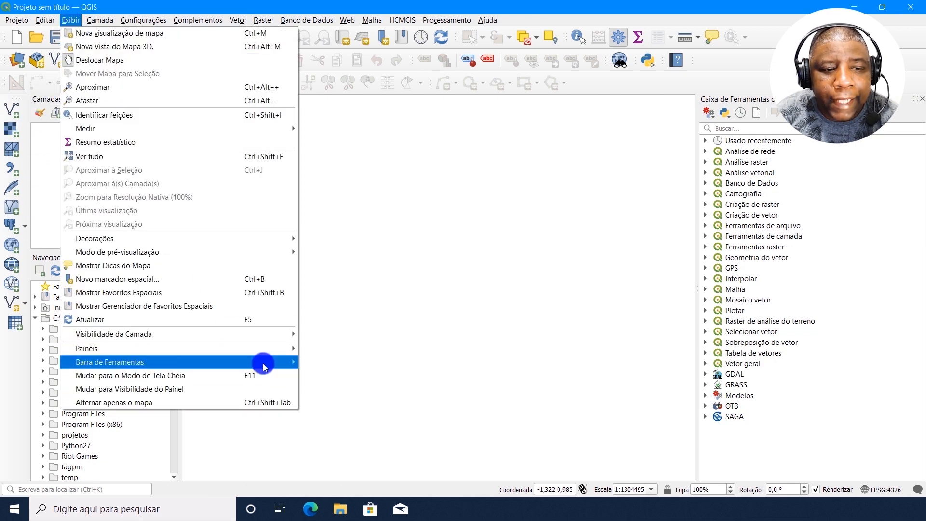
mouse_move(262, 363)
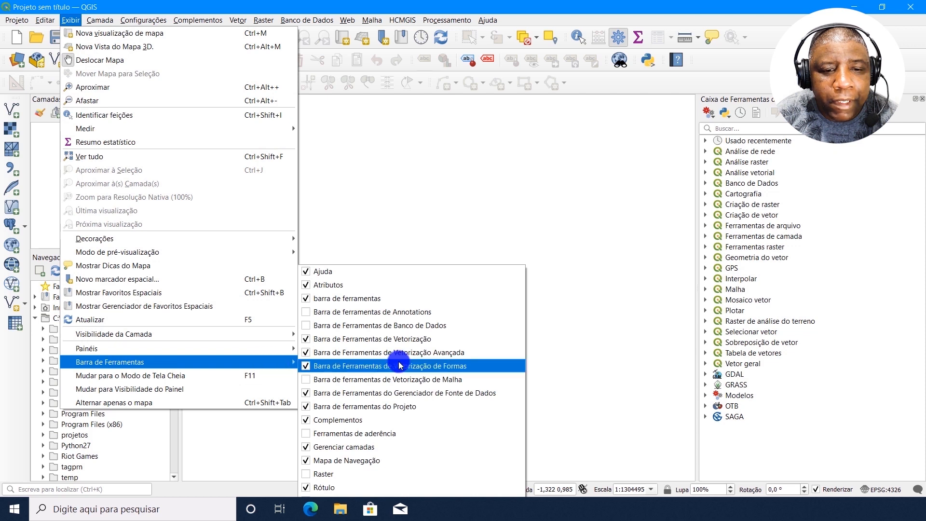
left_click(456, 447)
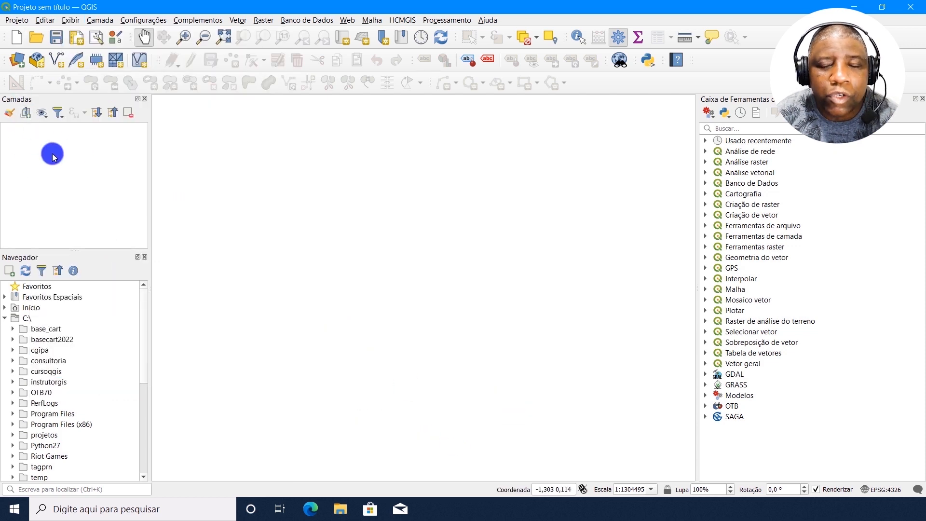
left_click(70, 20)
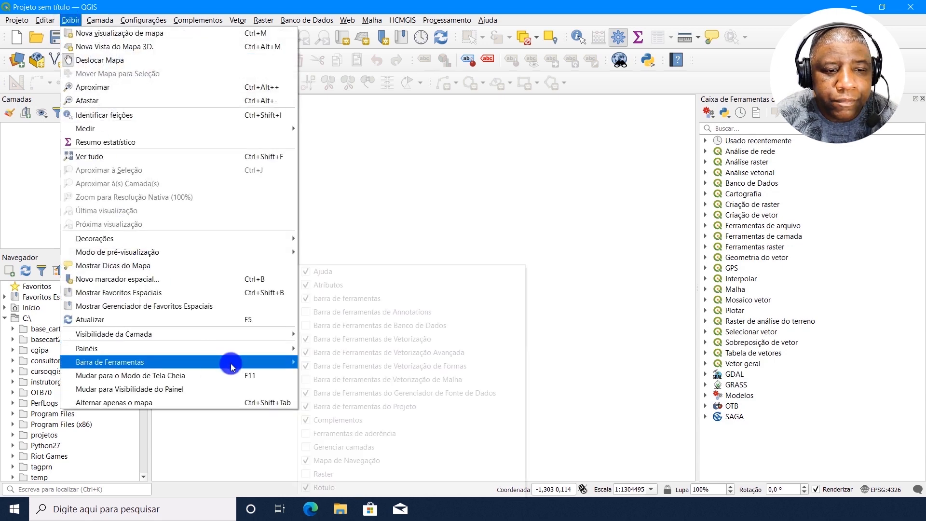
mouse_move(227, 364)
left_click(389, 445)
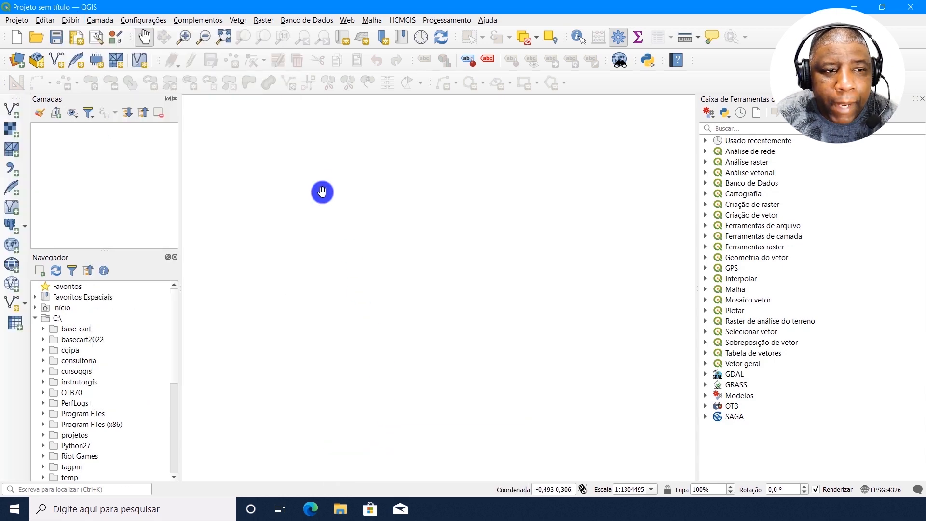
- Examine the available commands for adding vector and other layers and for creating new ones
left_click(10, 115)
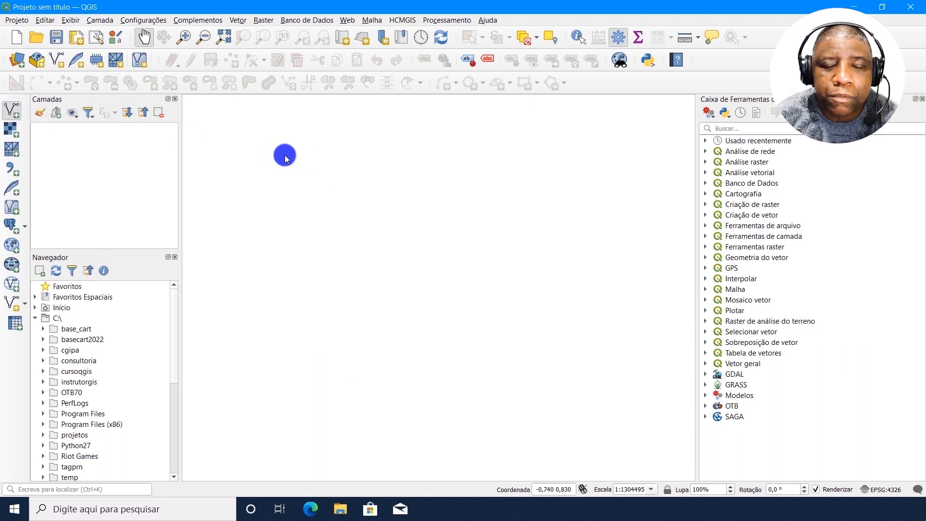
left_click(484, 168)
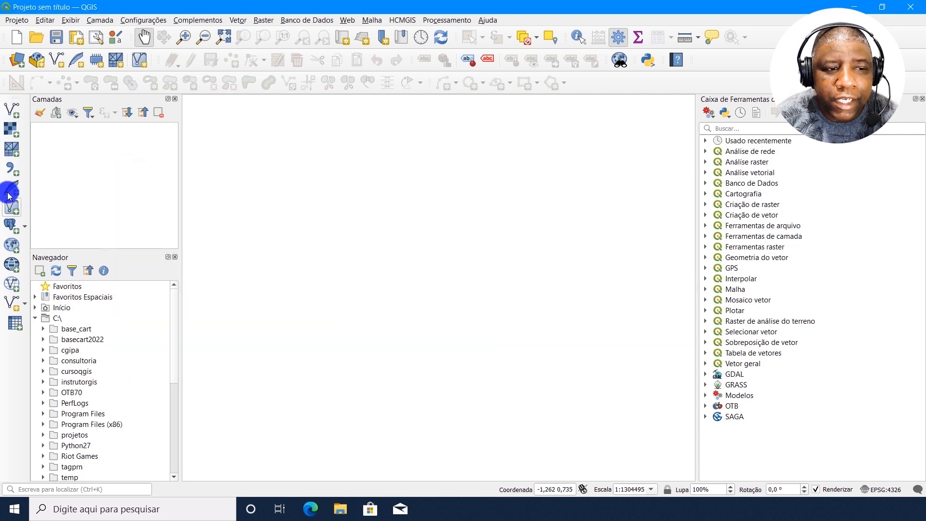
left_click(100, 20)
mouse_move(126, 60)
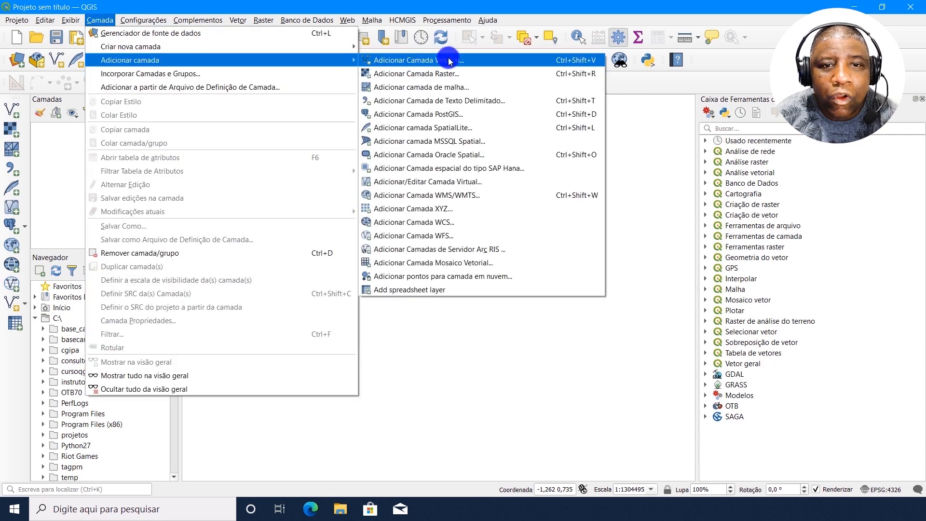
left_click(413, 4)
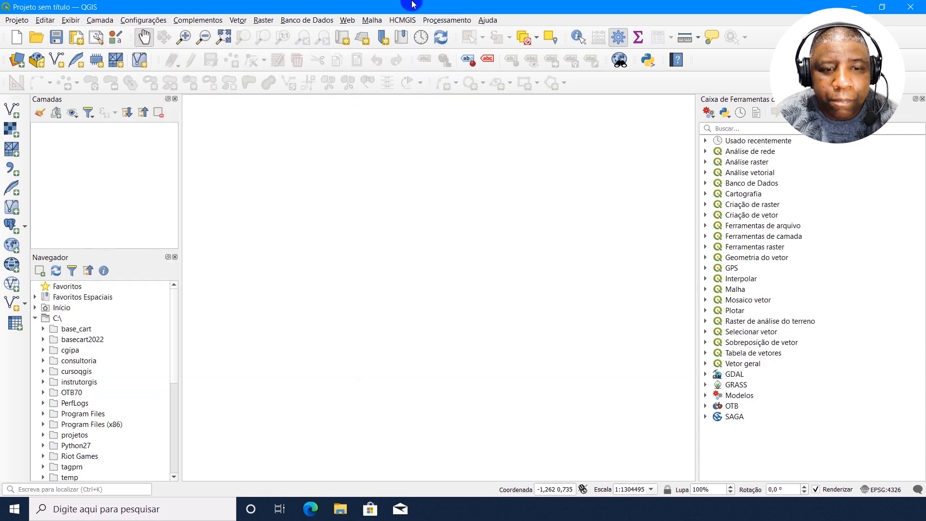
left_click(91, 24)
mouse_move(167, 49)
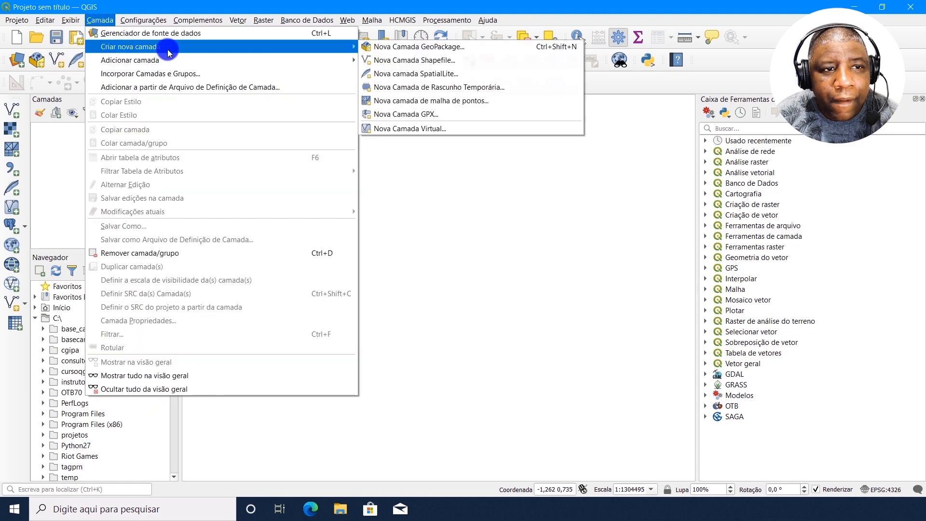
mouse_move(195, 60)
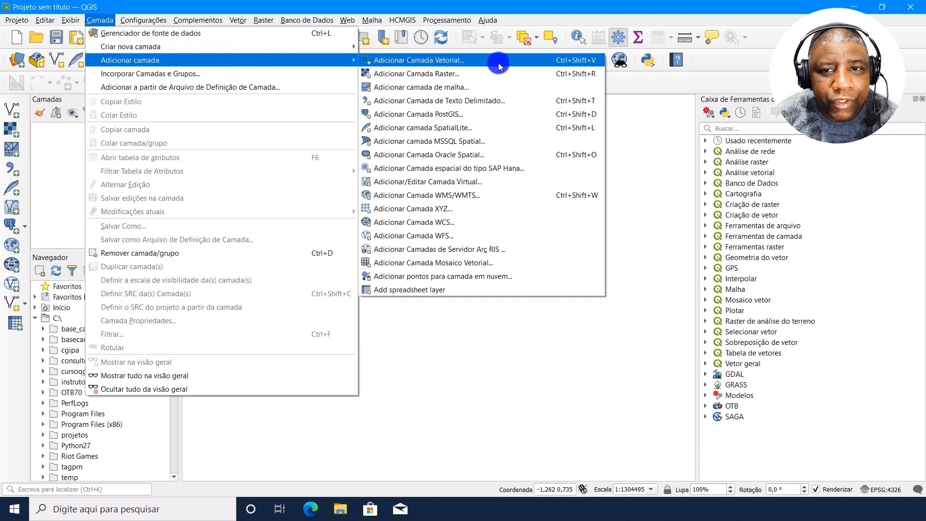
left_click(470, 8)
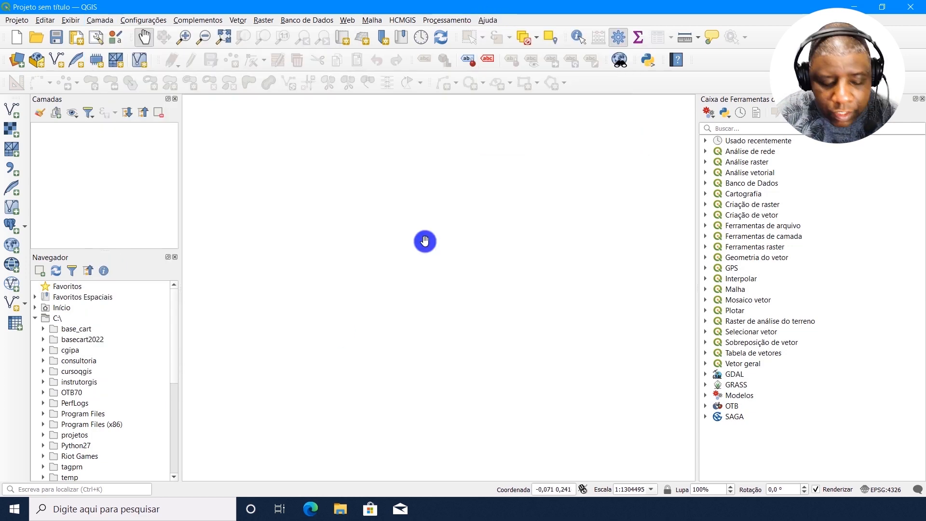
- Start adding a vector layer and select Pessoa03_RN.xlsx in C:\temp\excel as the source file
key("ctrl+shift+v")
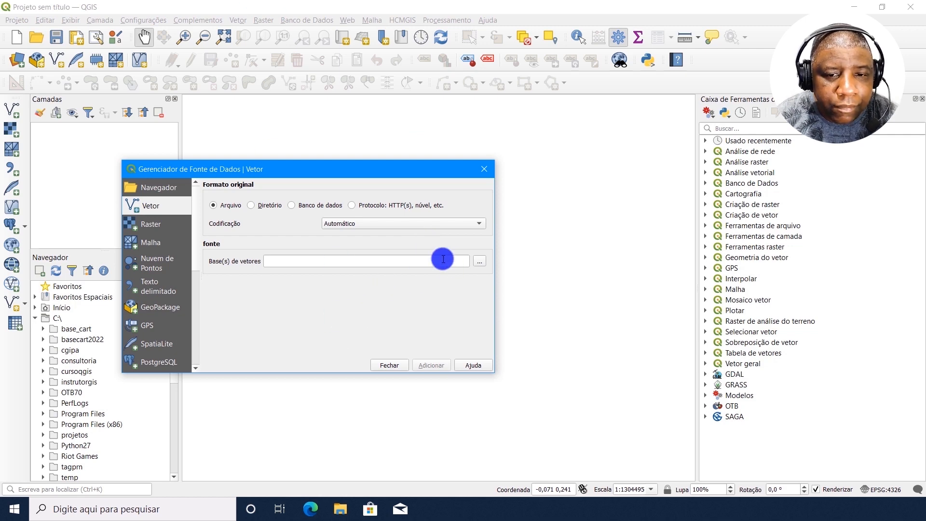
left_click(476, 258)
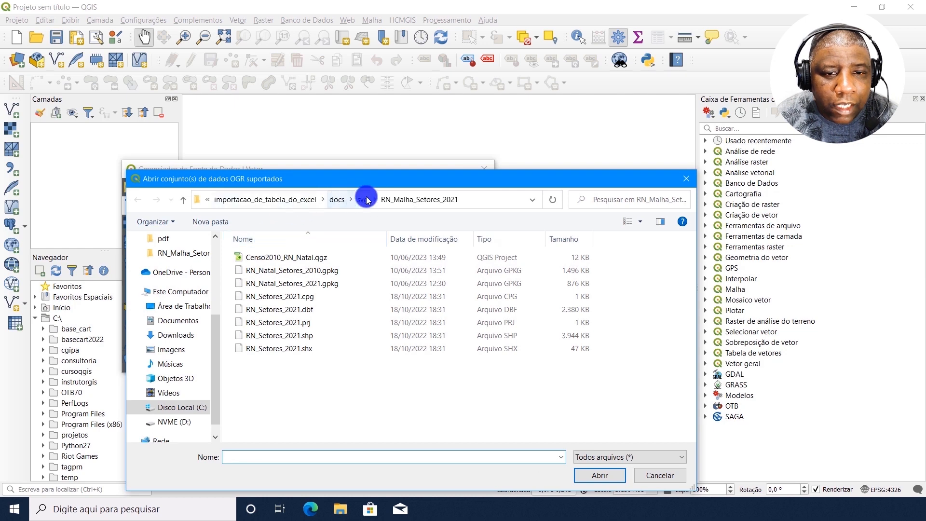
left_click(194, 410)
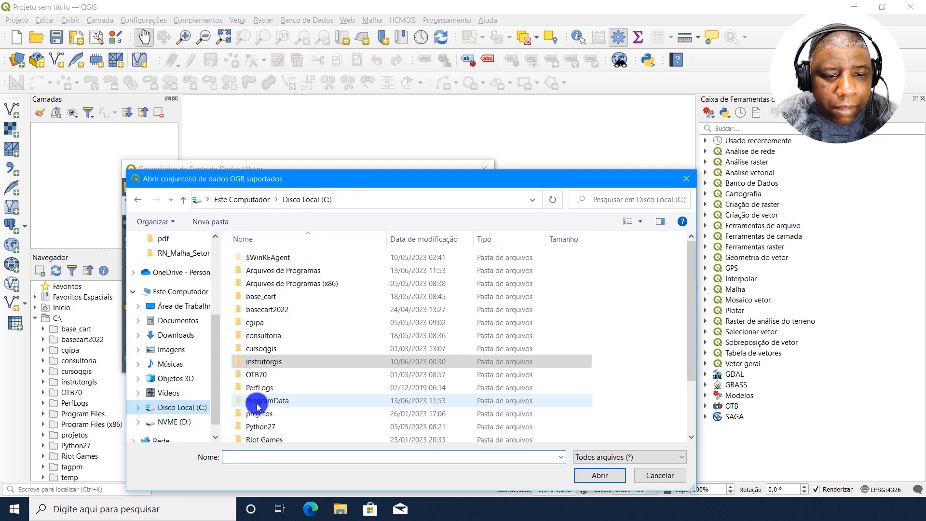
scroll(256, 396, "down", 2)
double_click(255, 384)
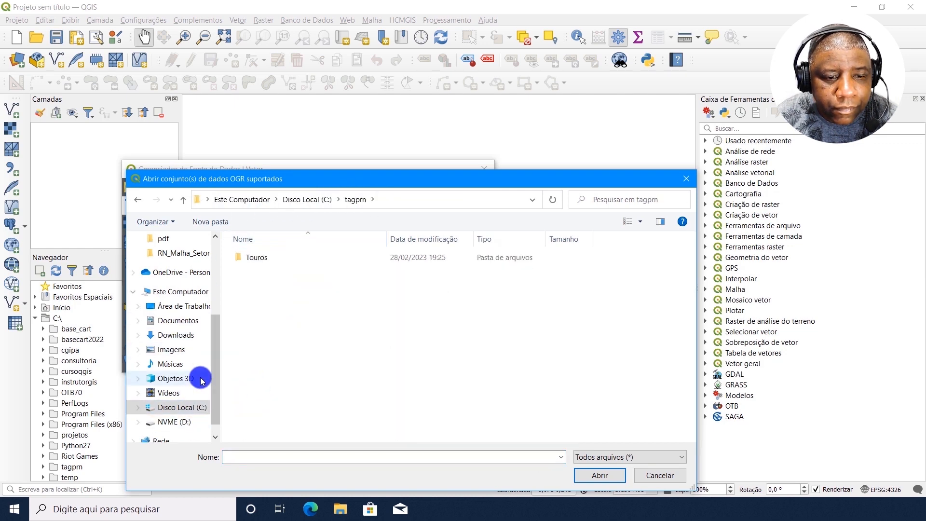
left_click(202, 409)
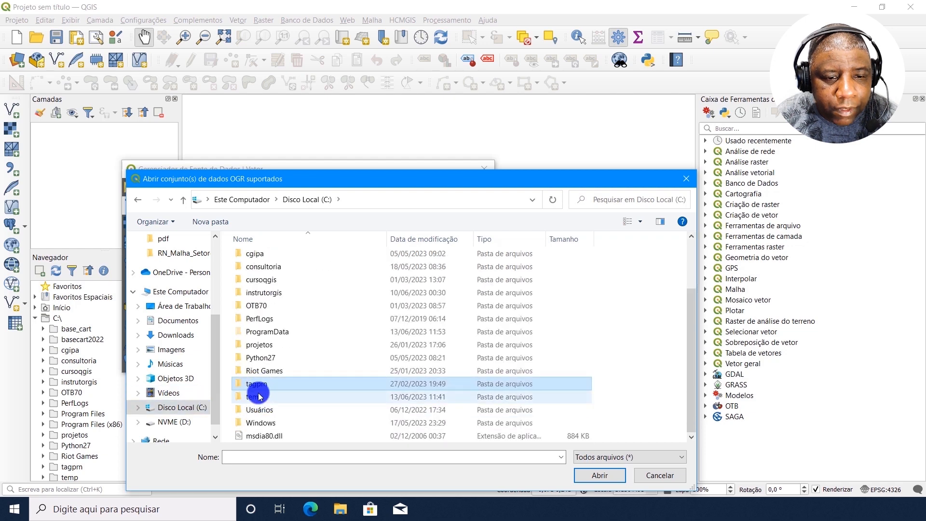
double_click(256, 397)
double_click(257, 283)
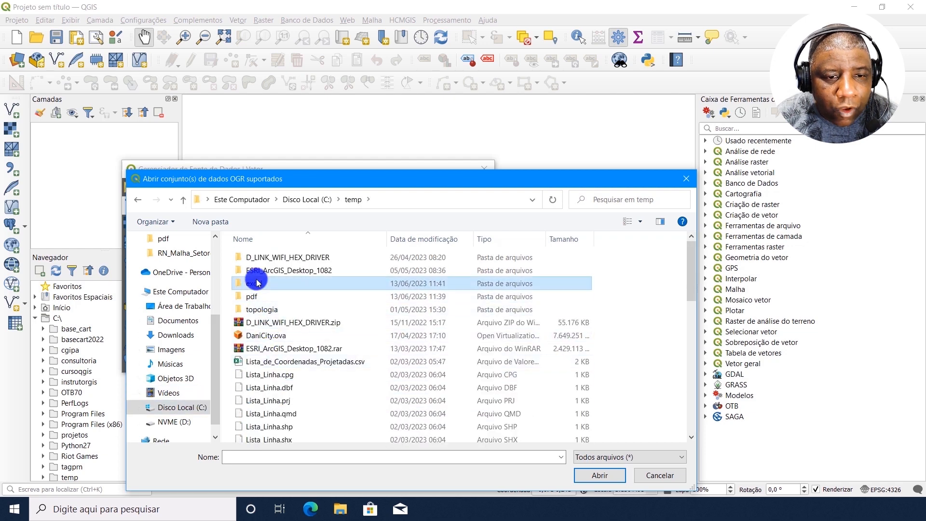
left_click(262, 259)
- Open Pessoa03_RN.xlsx from File Explorer in Excel, maximise its window and dismiss the Office notice
left_click(340, 508)
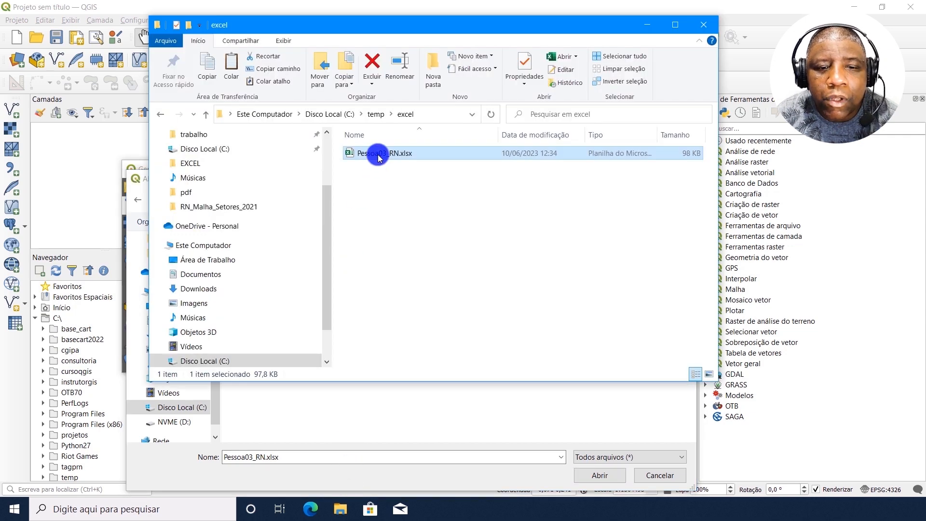
double_click(378, 154)
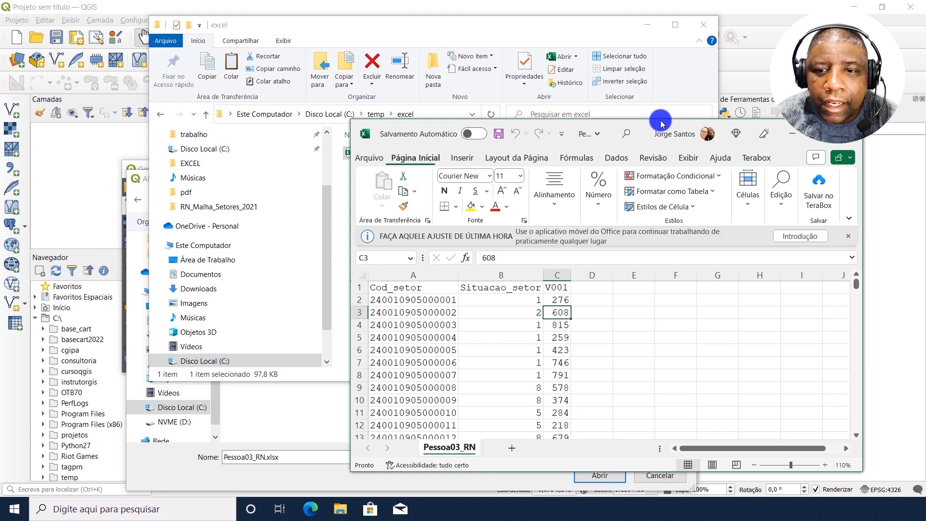
left_click_drag(627, 124, 497, 35)
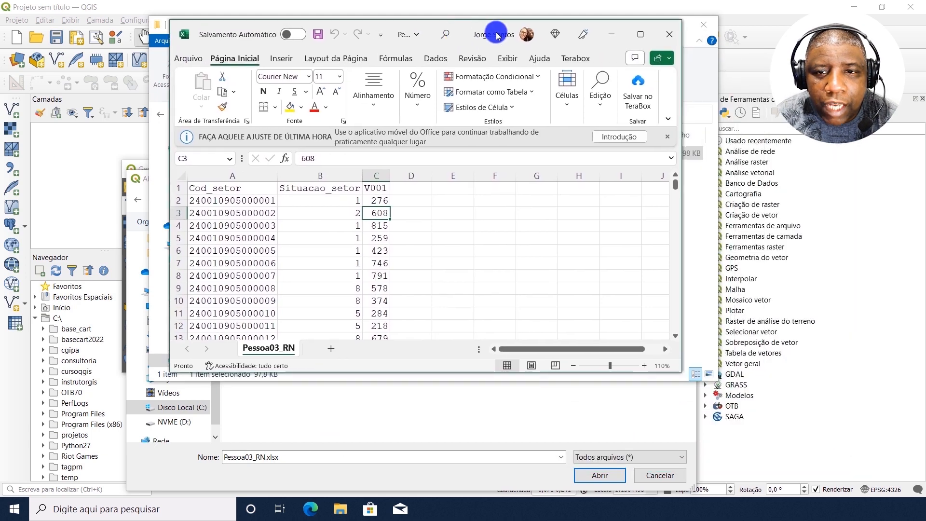
left_click(641, 34)
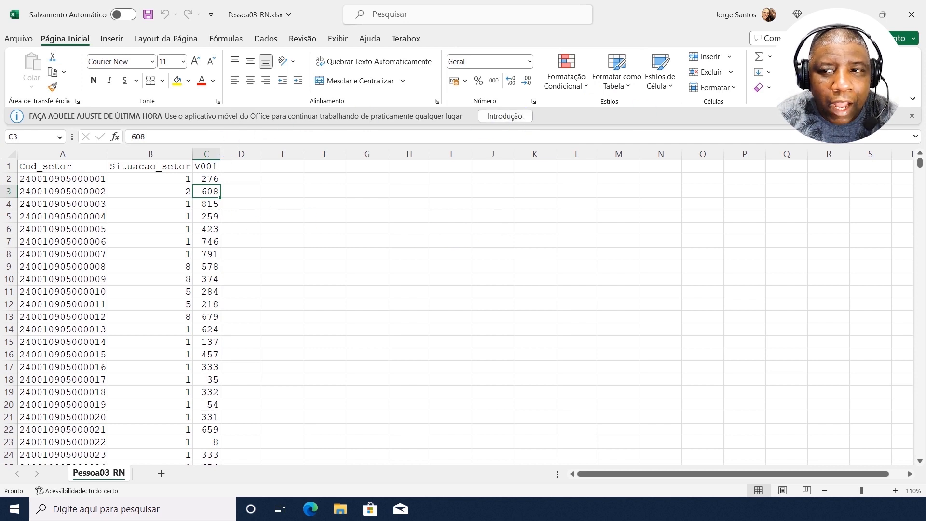
left_click(911, 118)
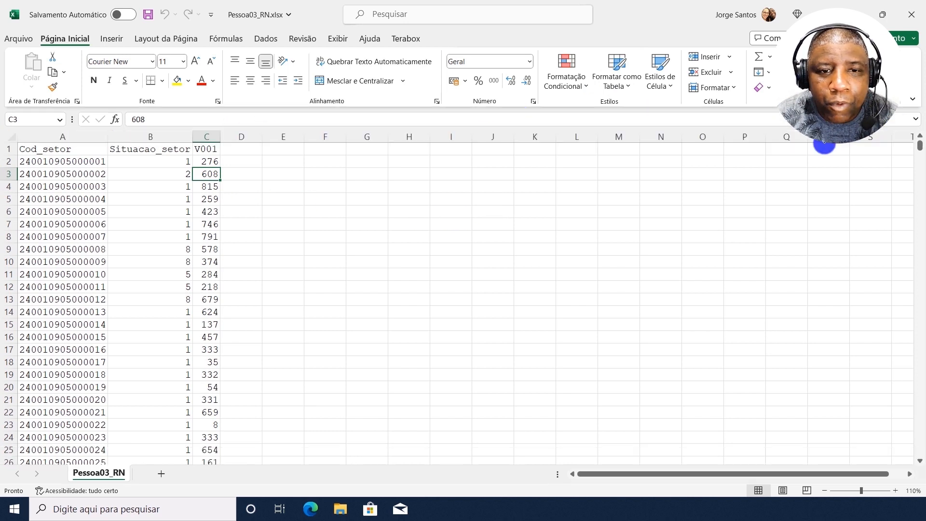
- Review the Cod_setor, Situacao_setor and V001 columns, close the workbook and return to the QGIS file selection
left_click(201, 151)
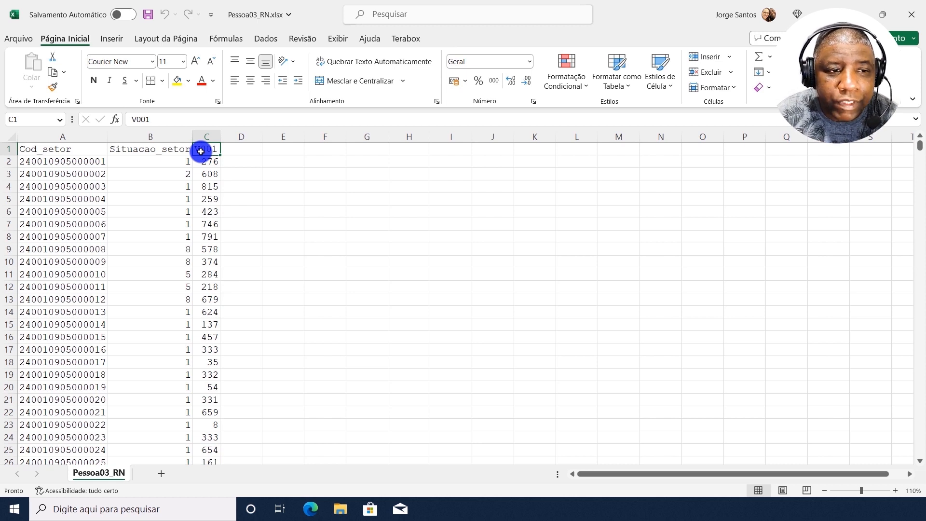
left_click(42, 161)
left_click(33, 145)
left_click(133, 149)
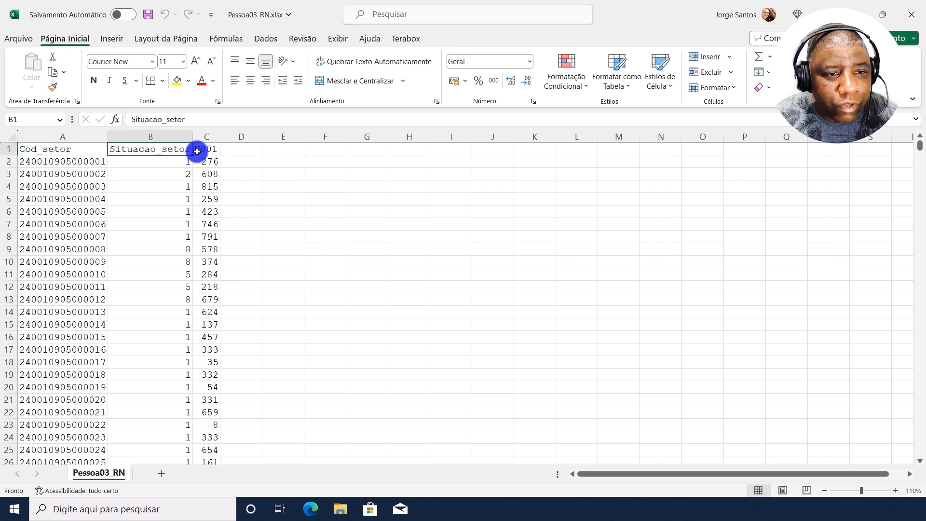
left_click(202, 150)
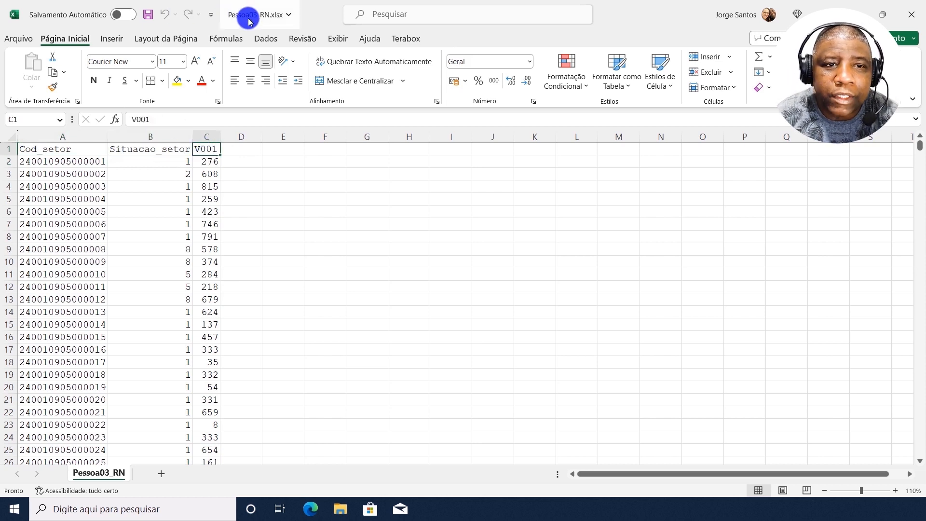
left_click(202, 164)
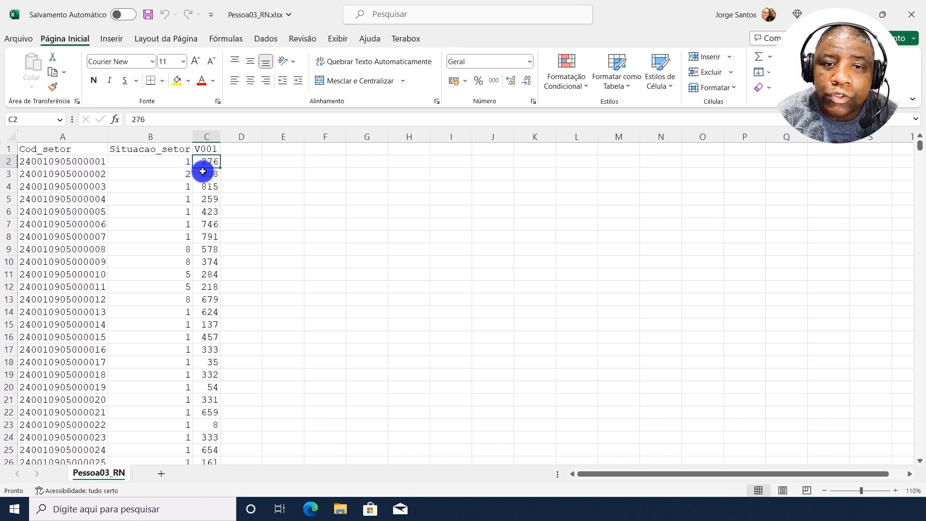
left_click(60, 160)
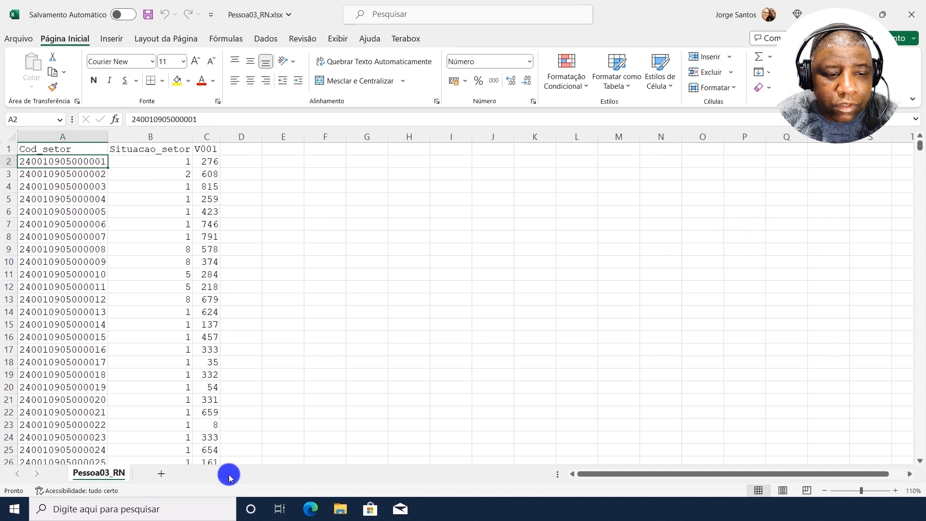
left_click(911, 14)
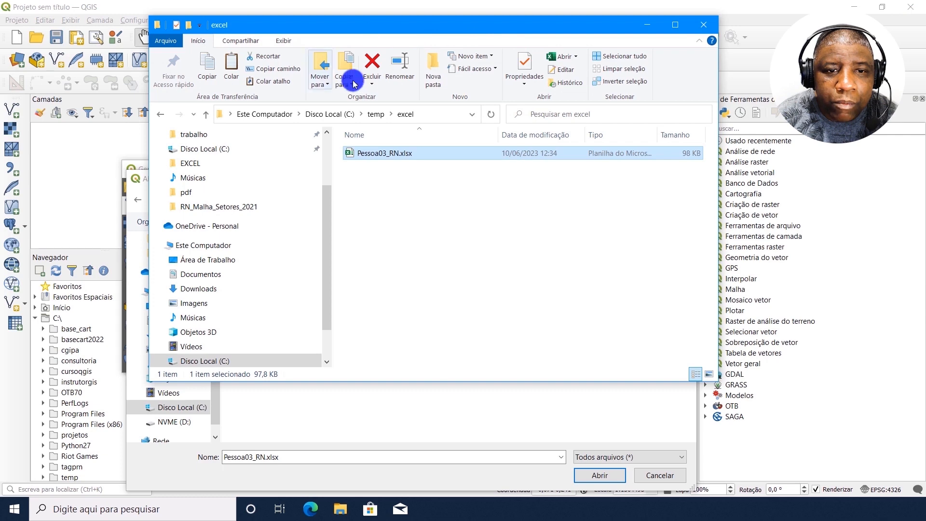
left_click(647, 25)
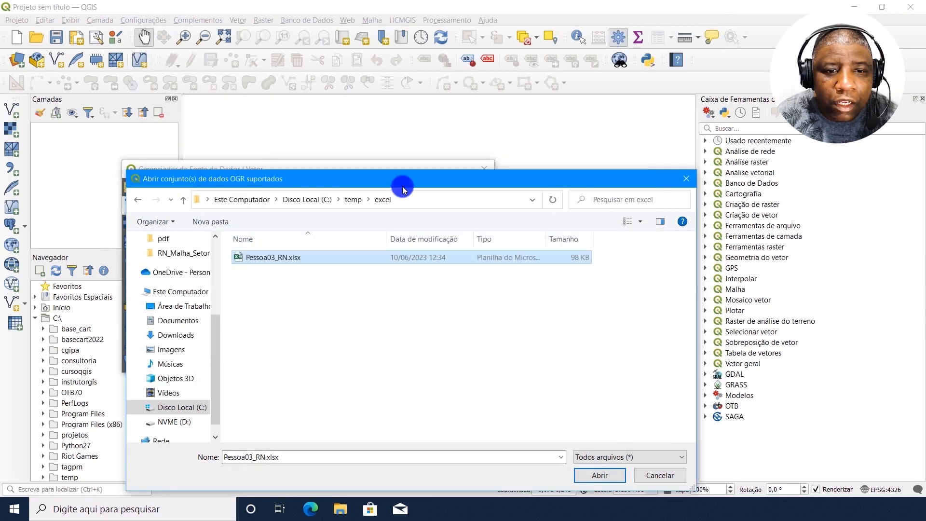
- Load the selected Pessoa03_RN.xlsx as the vector source
left_click_drag(400, 182, 401, 77)
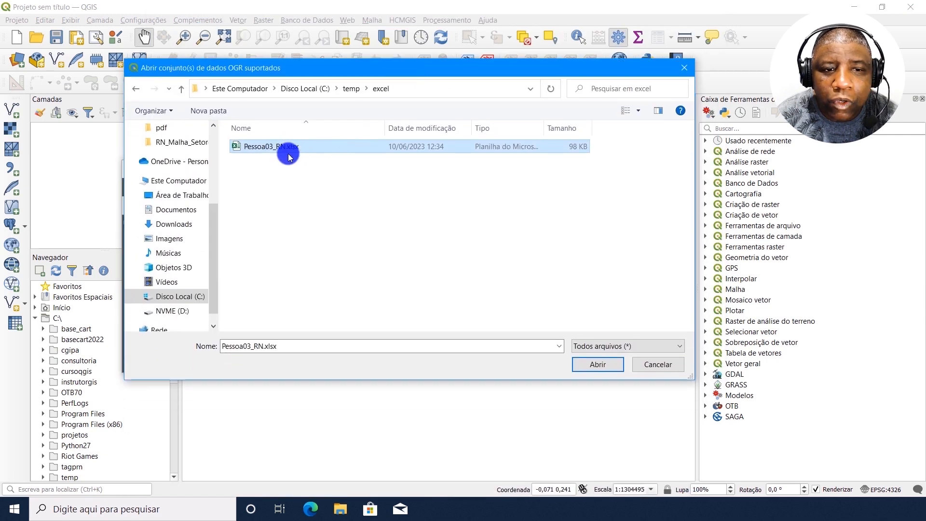
left_click(598, 364)
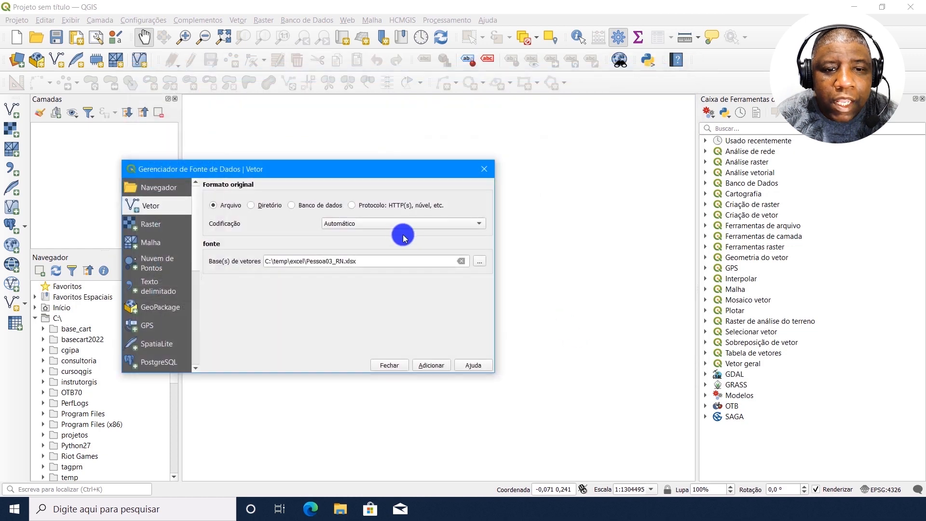
- Set the source encoding to UTF-8, add the Pessoa03_RN table to the project and close the data source manager
left_click(384, 232)
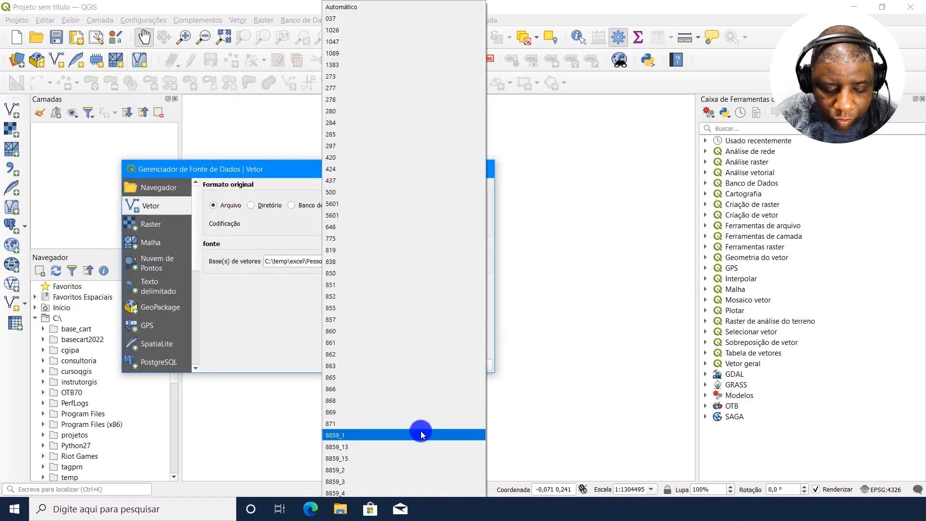
scroll(419, 413, "down", 20)
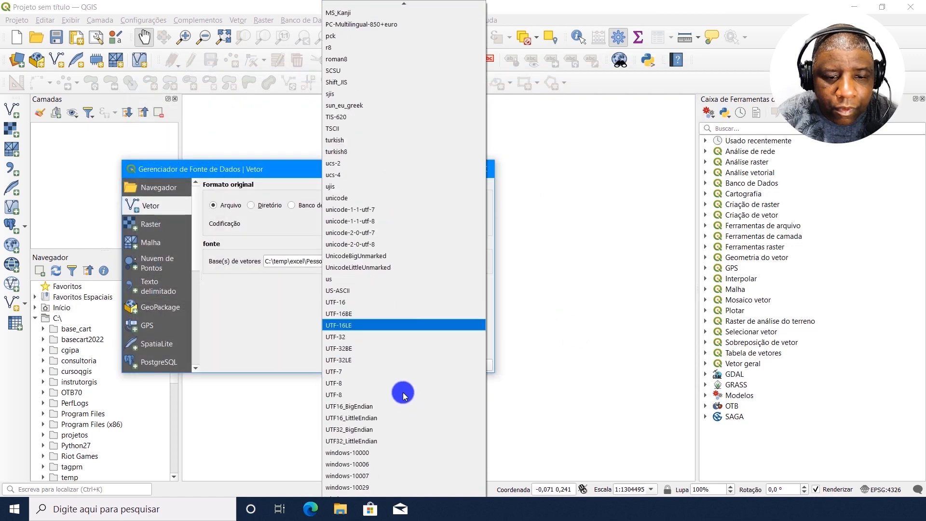
left_click(348, 384)
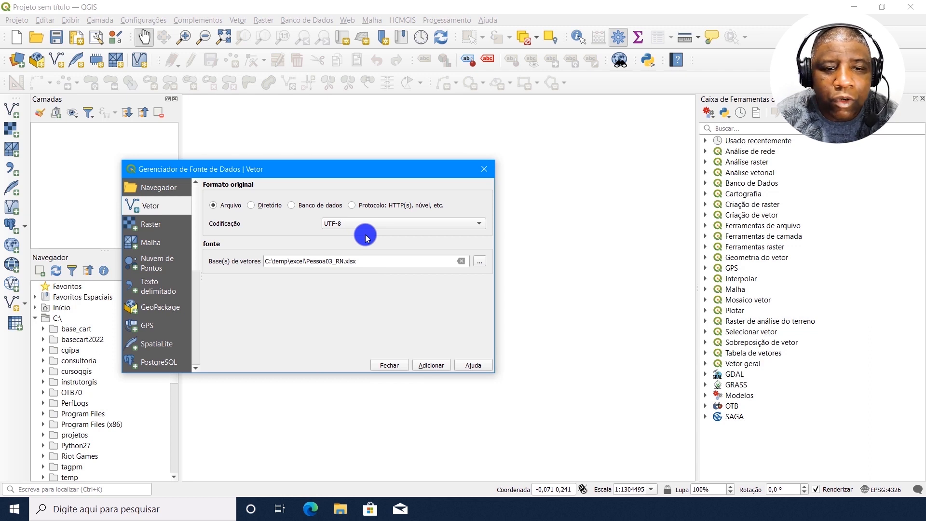
left_click(431, 366)
left_click(390, 366)
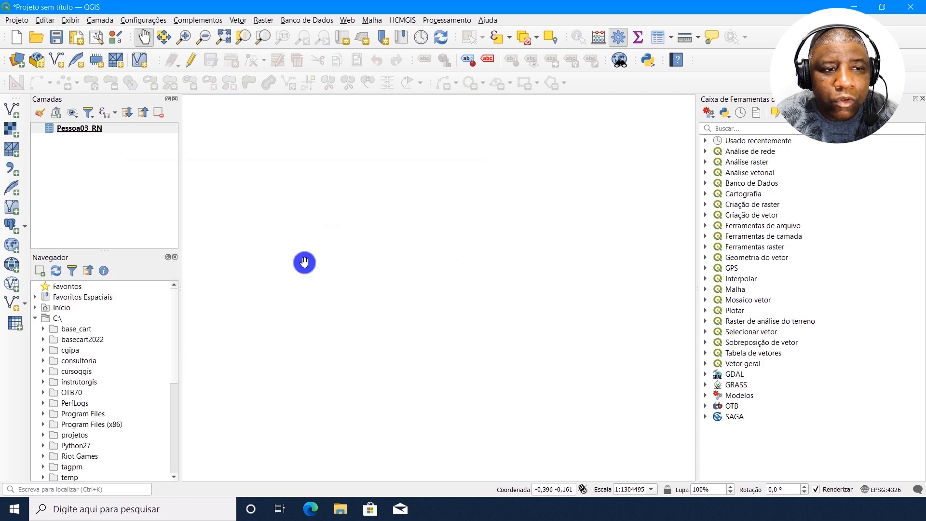
- Inspect the Pessoa03_RN attribute table in a floating window with the Cod_setor column widened to show full codes, and close it
left_click(96, 126)
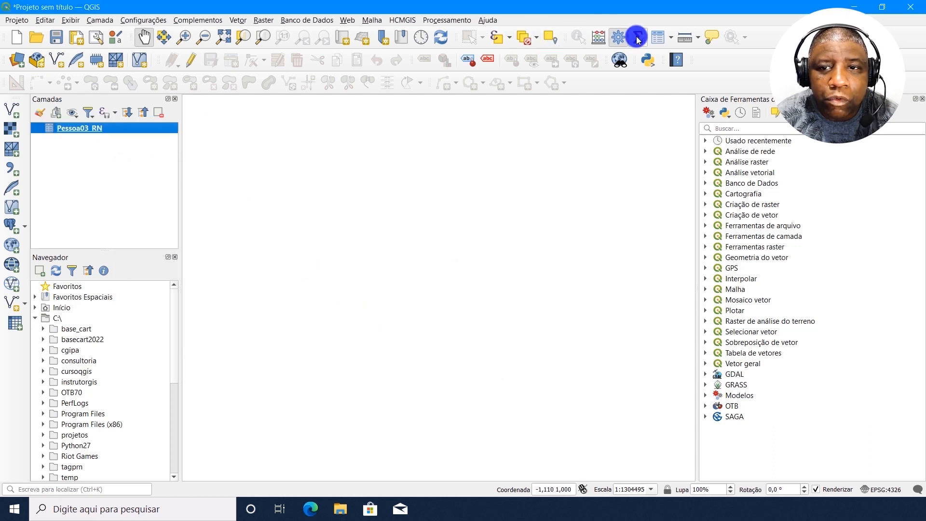
left_click(657, 37)
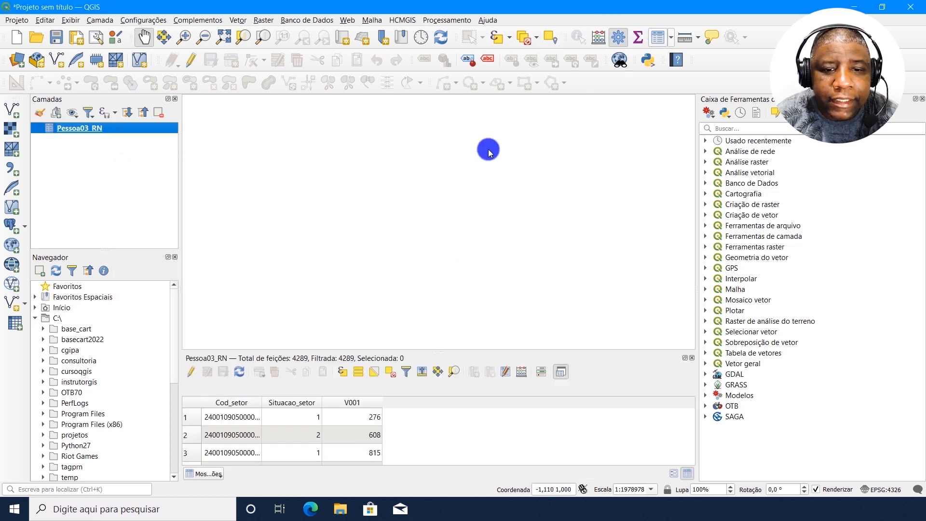
left_click(561, 371)
left_click_drag(358, 144, 504, 125)
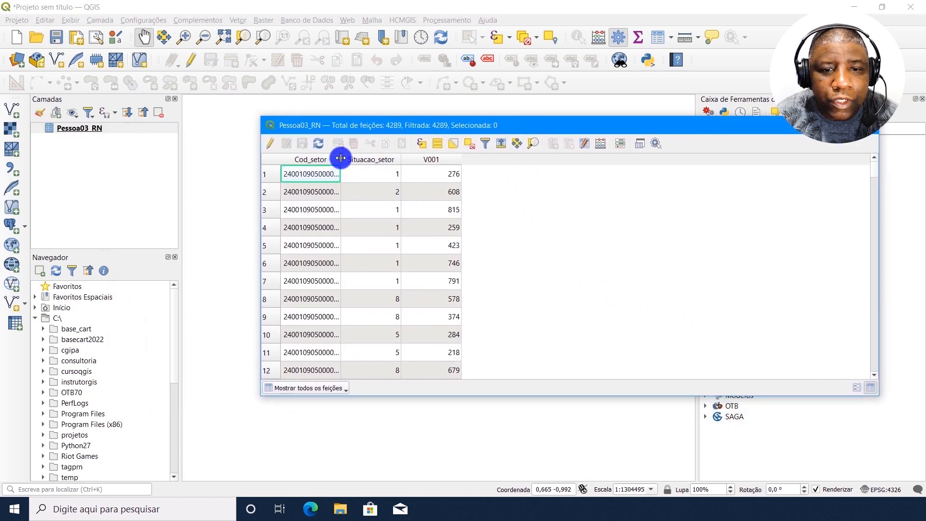
left_click_drag(340, 158, 388, 159)
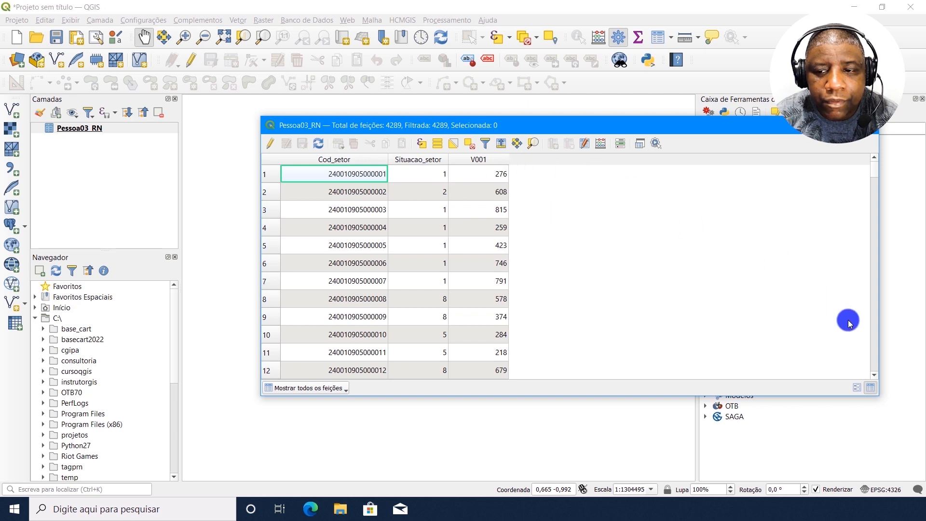
left_click_drag(879, 399, 651, 377)
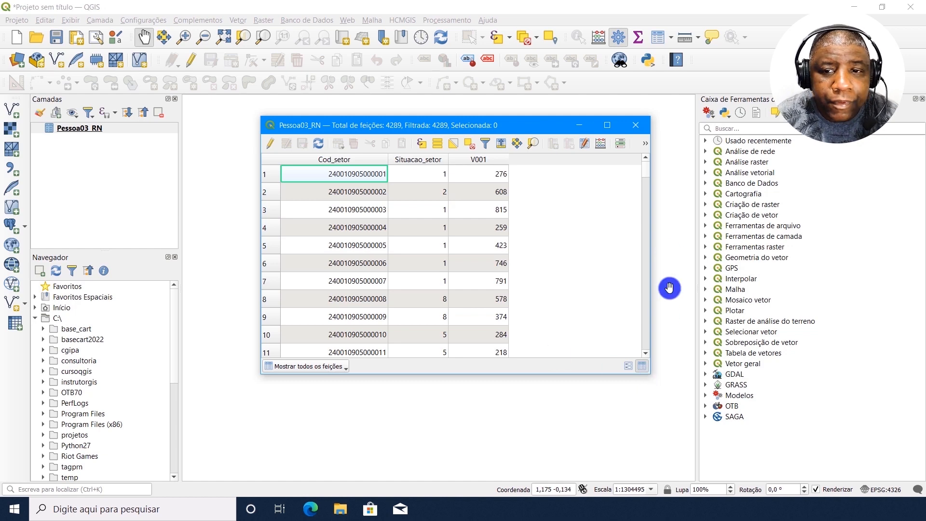
left_click(638, 126)
- Start exporting all features of the Pessoa03_RN layer, keeping GeoPackage as the output format
left_click(106, 132)
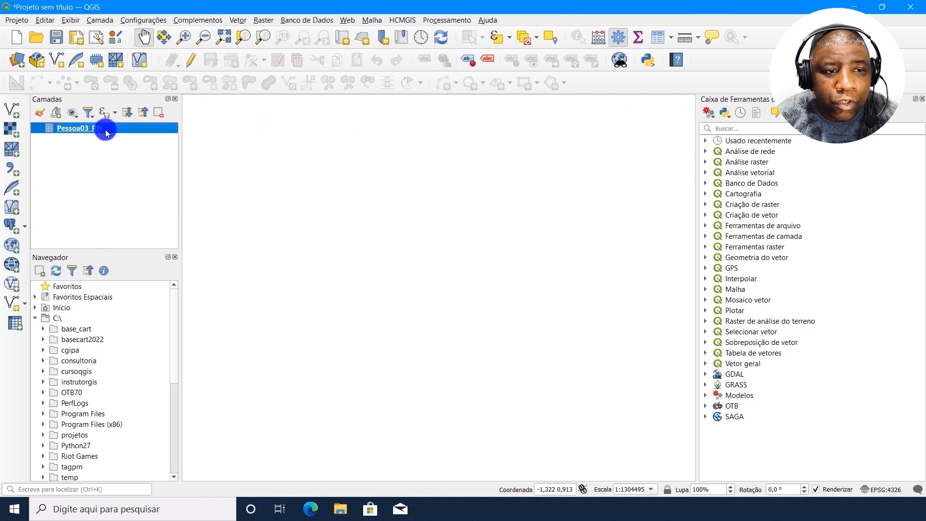
right_click(106, 131)
mouse_move(268, 285)
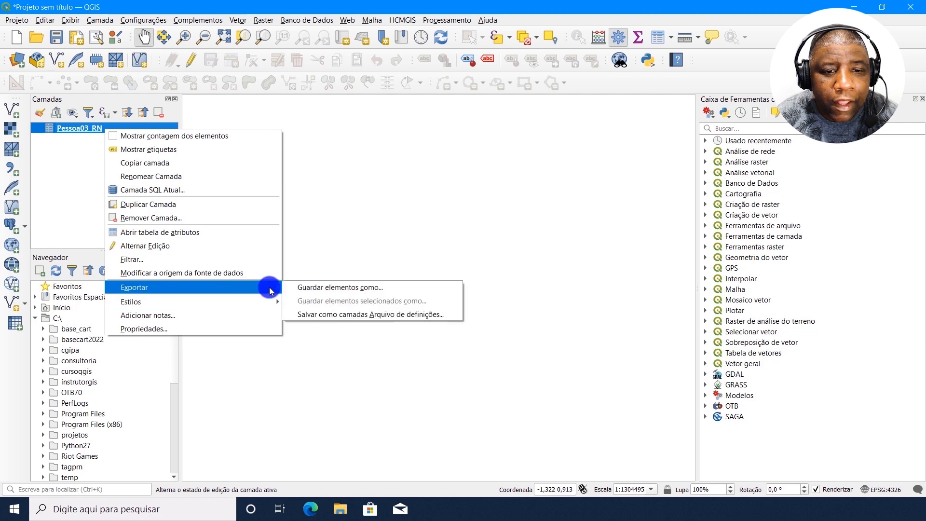
left_click(409, 288)
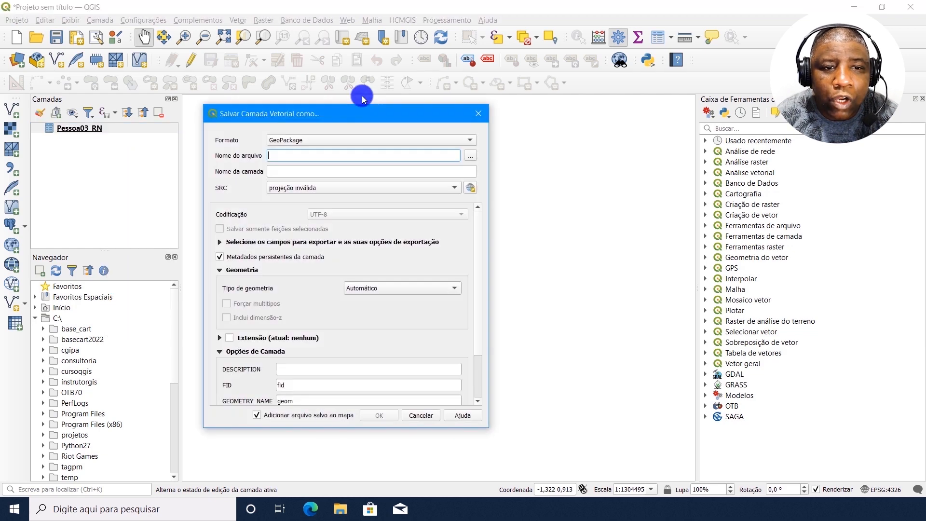
left_click(332, 141)
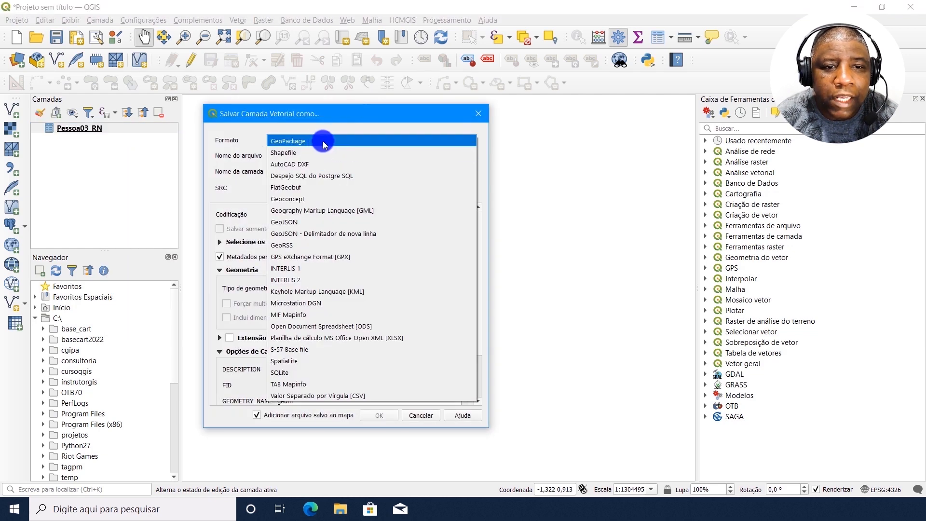
left_click(332, 141)
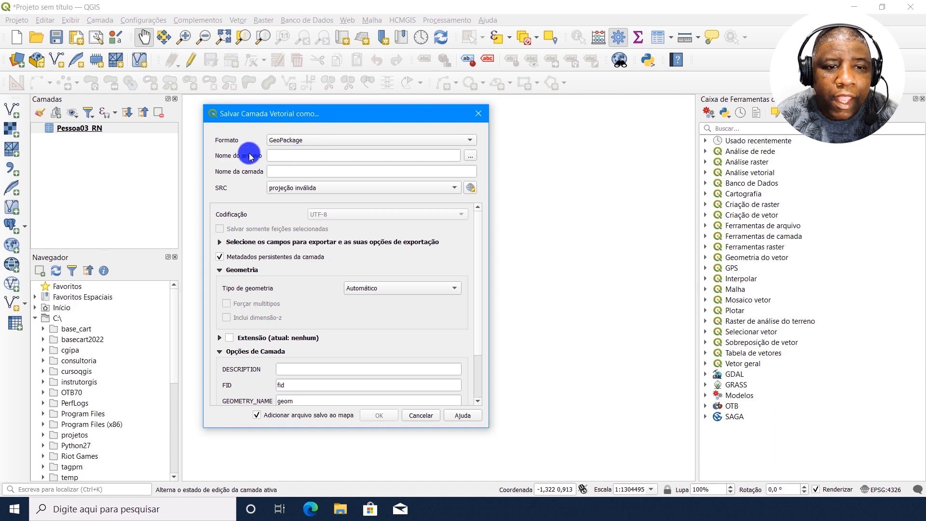
- Set the export's output file to censo2010_RN_natal in the C:\temp\excel folder
left_click(471, 155)
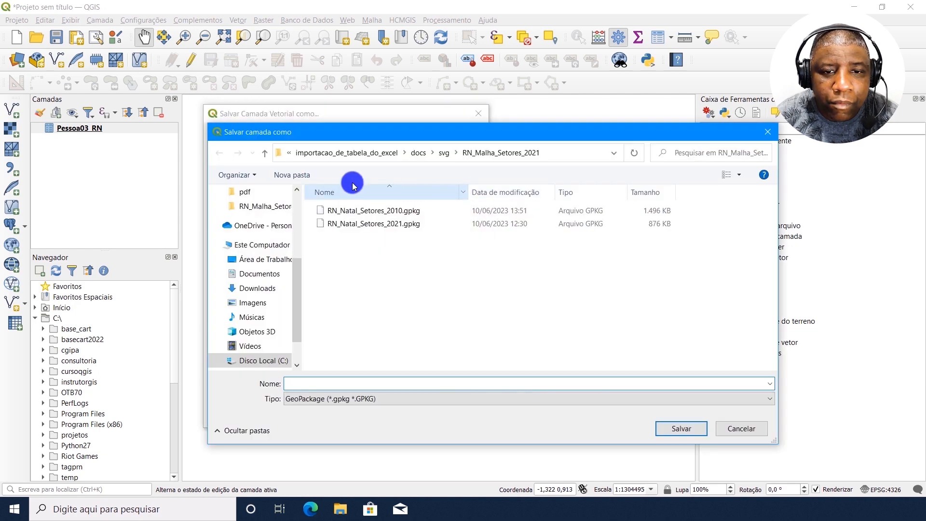
scroll(268, 313, "down", 2)
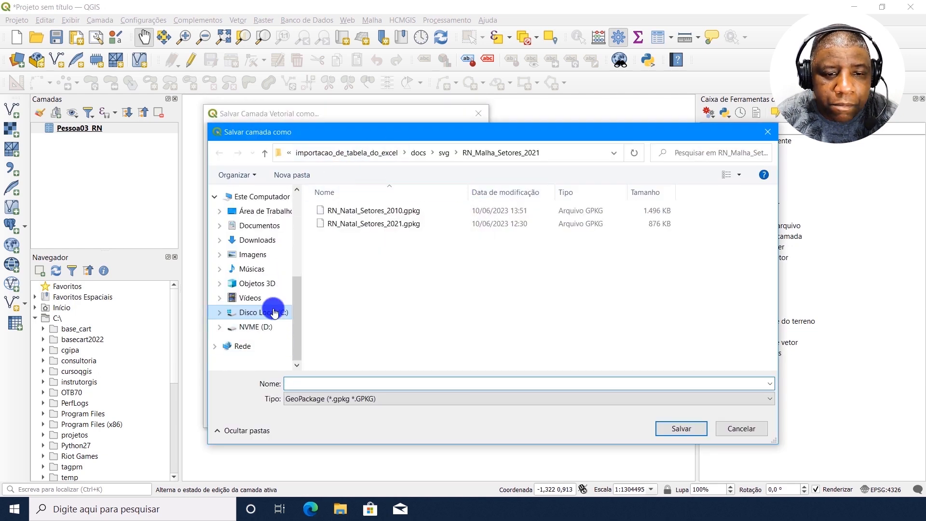
left_click(274, 313)
left_click(338, 337)
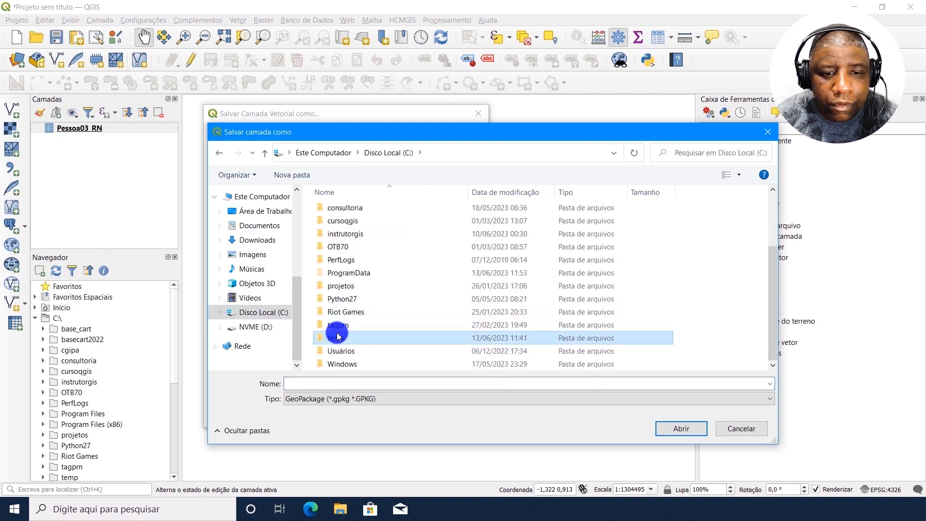
double_click(337, 337)
double_click(338, 236)
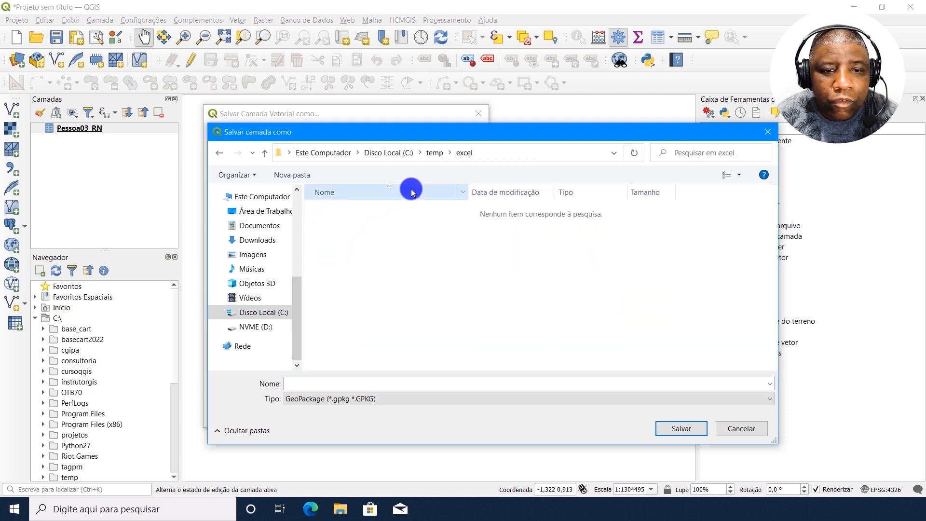
left_click(374, 385)
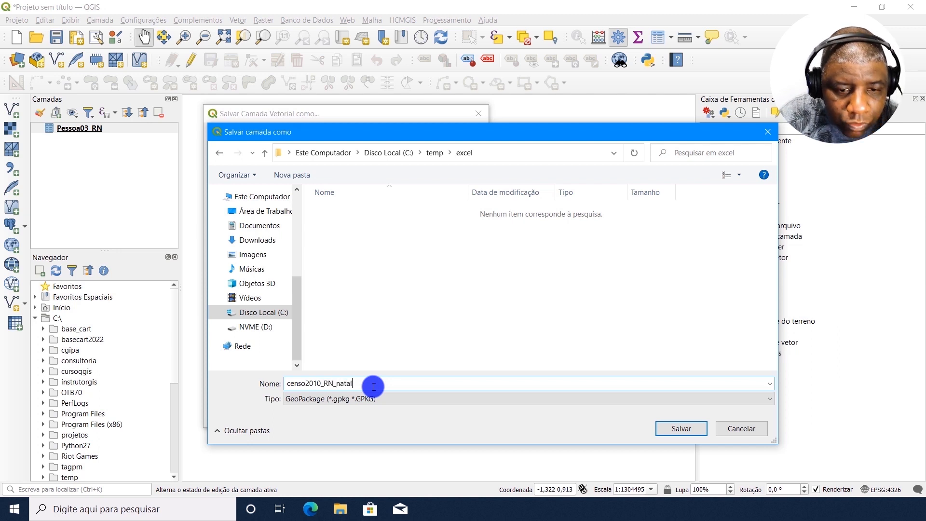
left_click(682, 430)
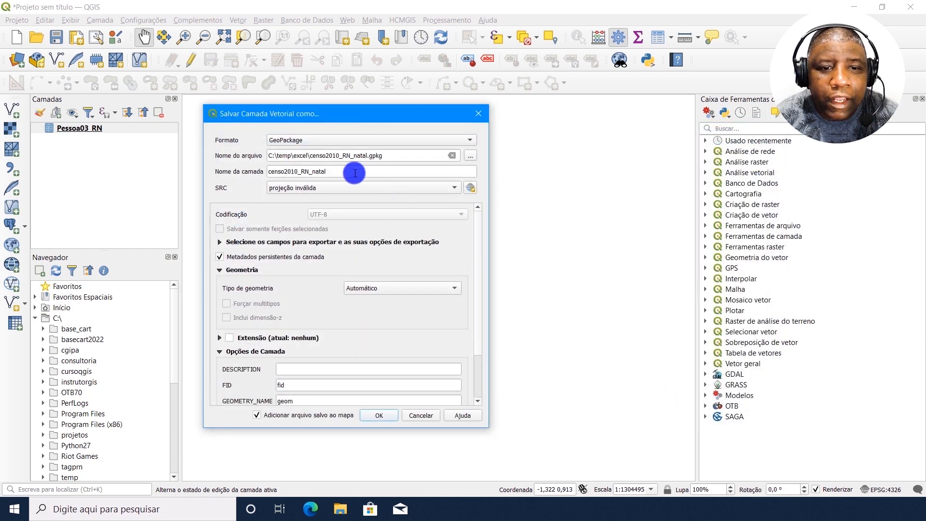
- Name the exported layer censo2010_natal and set its coordinate reference system to EPSG:4674 - SIRGAS 2000
left_click_drag(311, 154, 387, 153)
left_click_drag(324, 177, 244, 172)
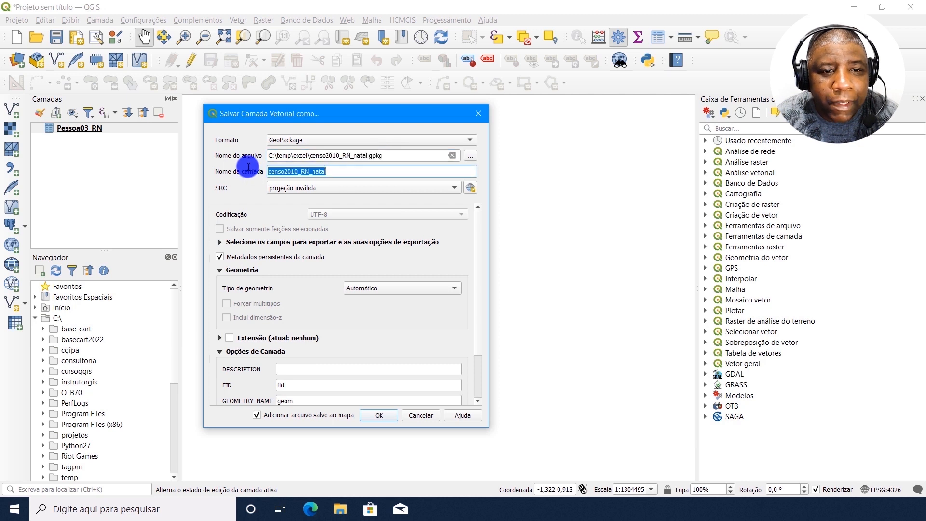
left_click(312, 172)
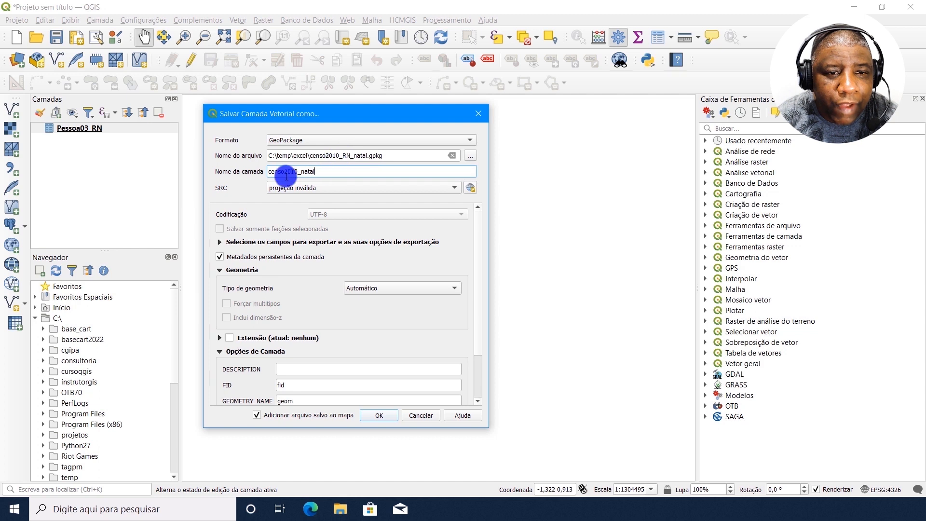
left_click(456, 186)
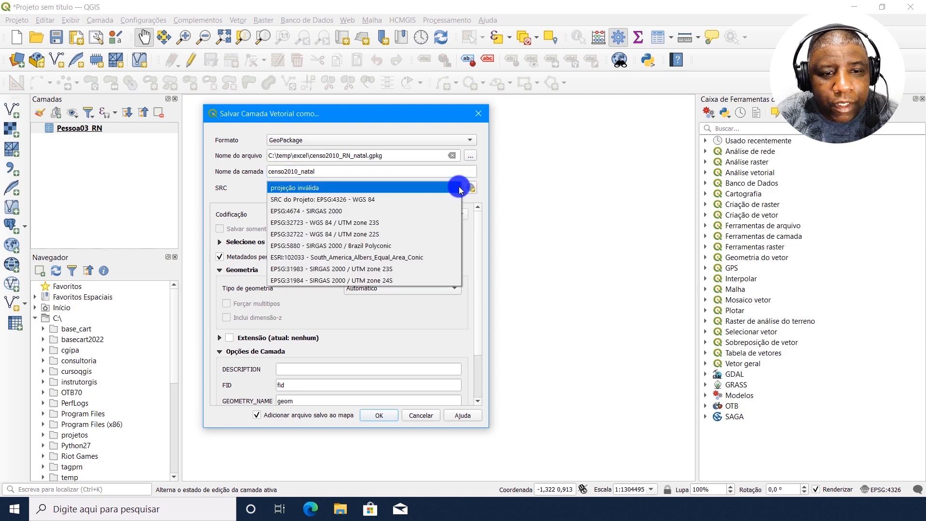
left_click(434, 213)
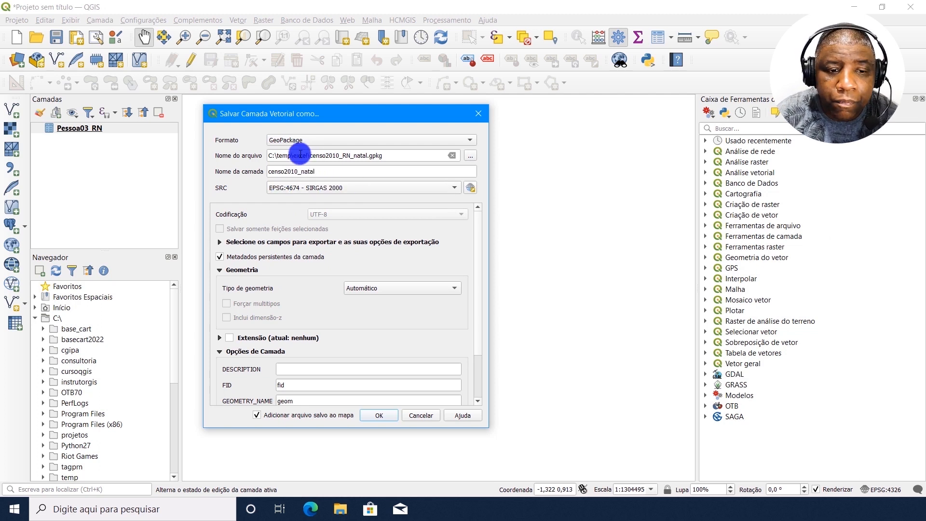
- Turn off adding the saved file to the map, collapse the geometry and layer option sections, and export the layer
left_click(271, 415)
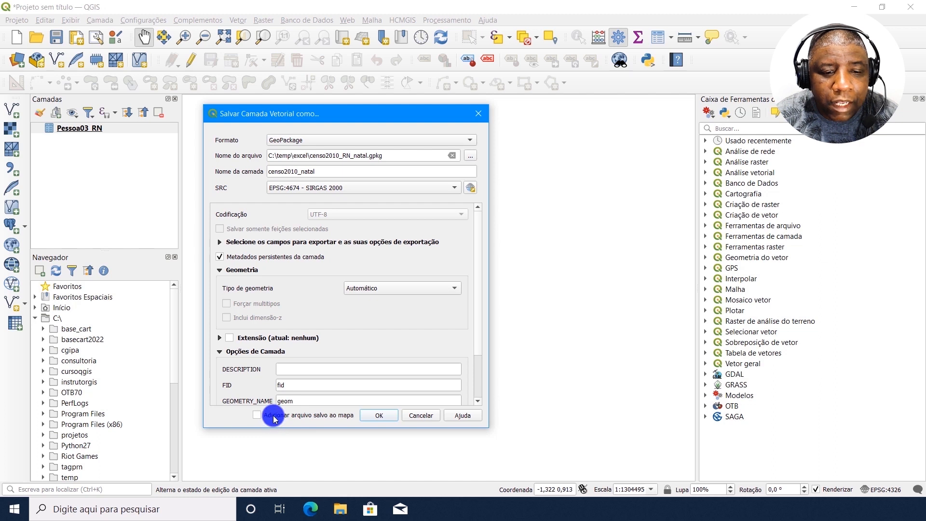
left_click(218, 270)
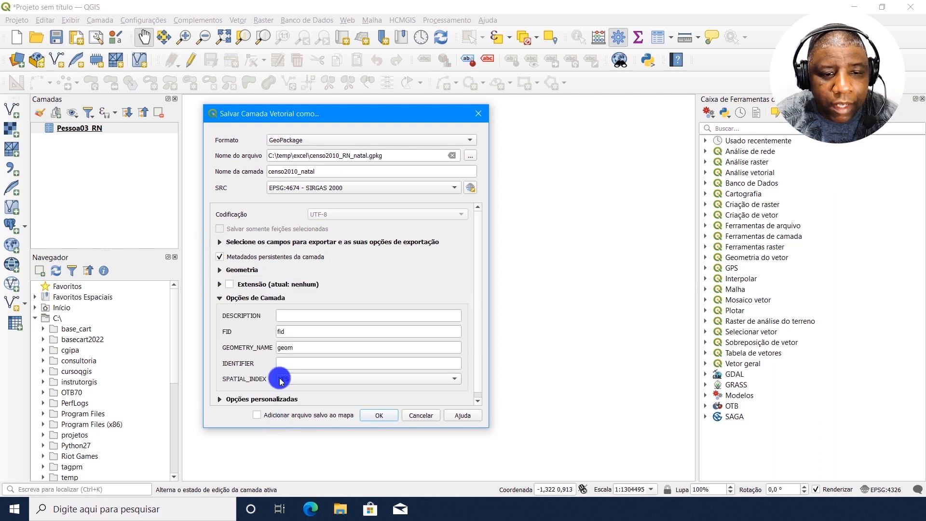
left_click(221, 299)
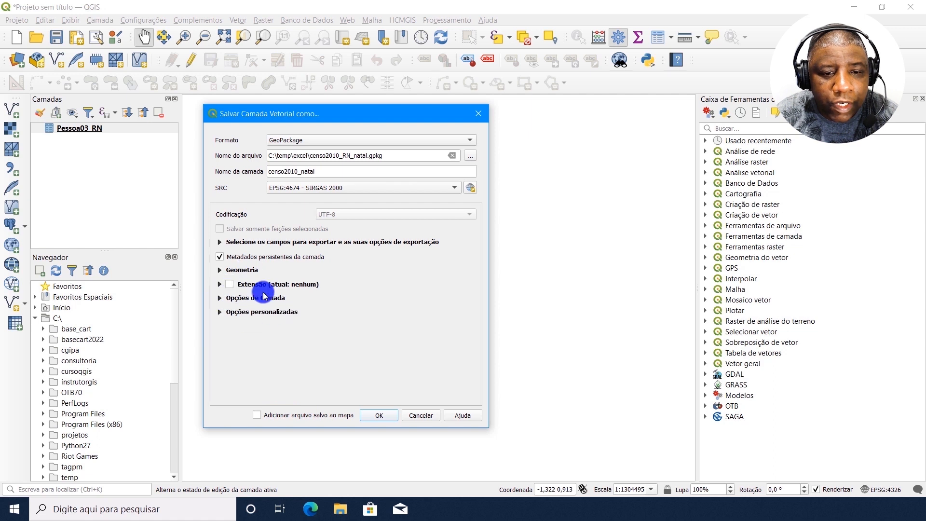
left_click_drag(291, 429, 285, 347)
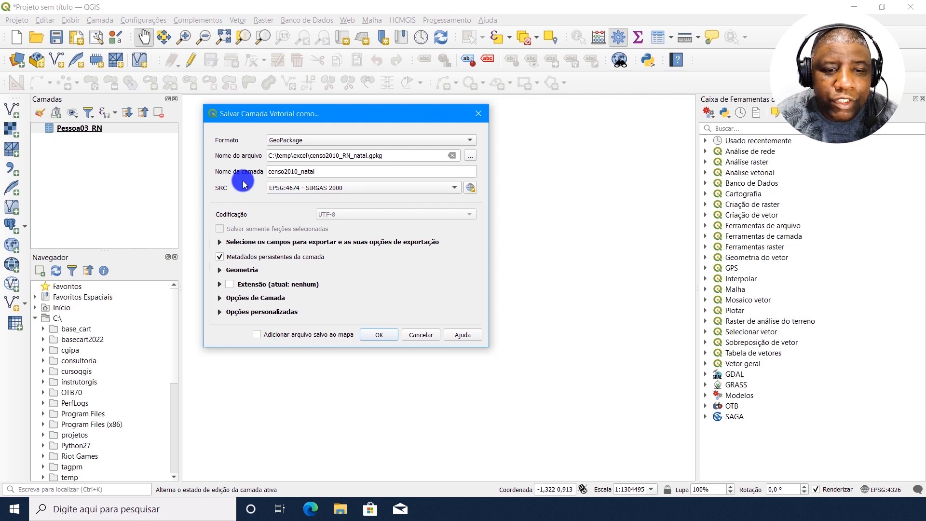
left_click(379, 335)
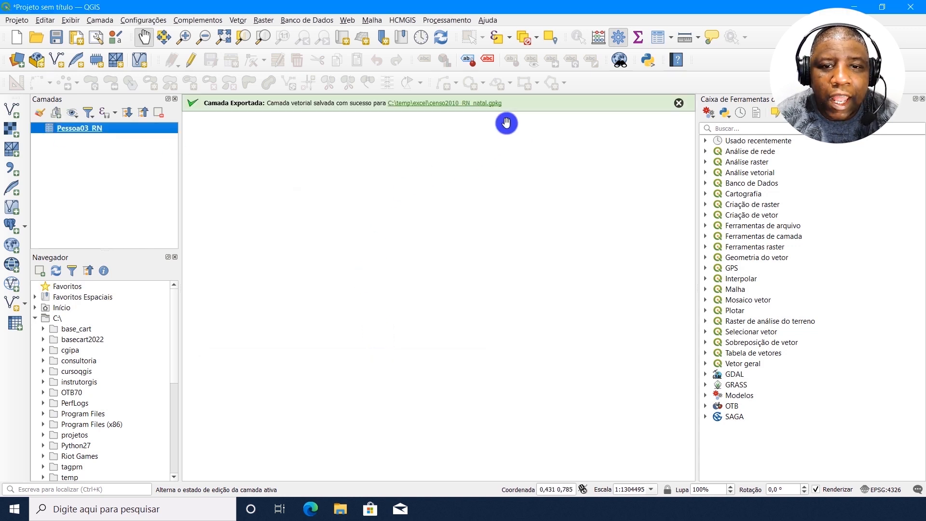
left_click(677, 102)
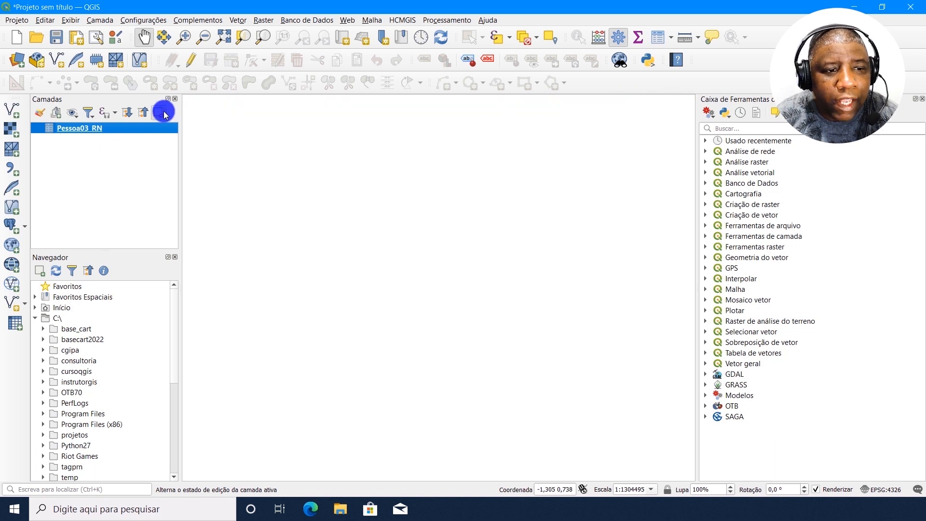
- Remove the Pessoa03_RN layer from the project, then enlarge the browser area and collapse its C:\ tree
left_click(159, 113)
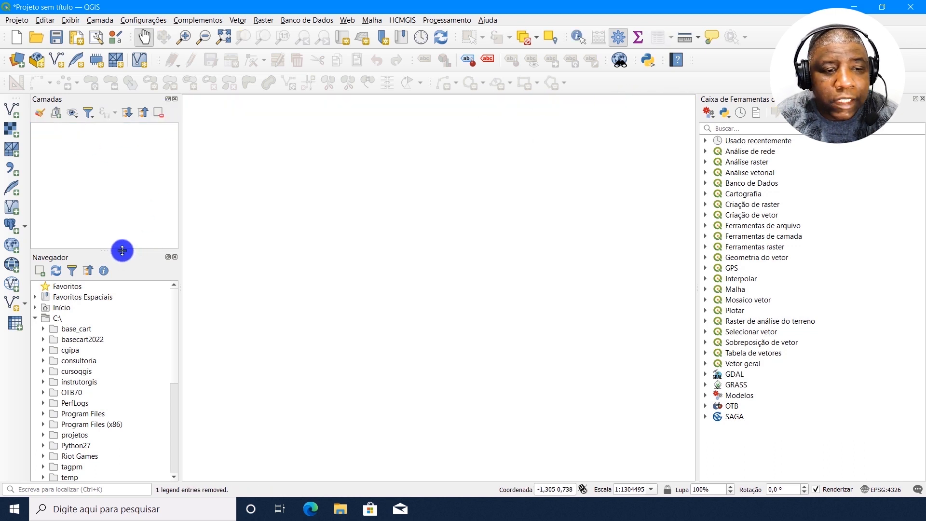
left_click_drag(120, 248, 117, 193)
left_click(36, 254)
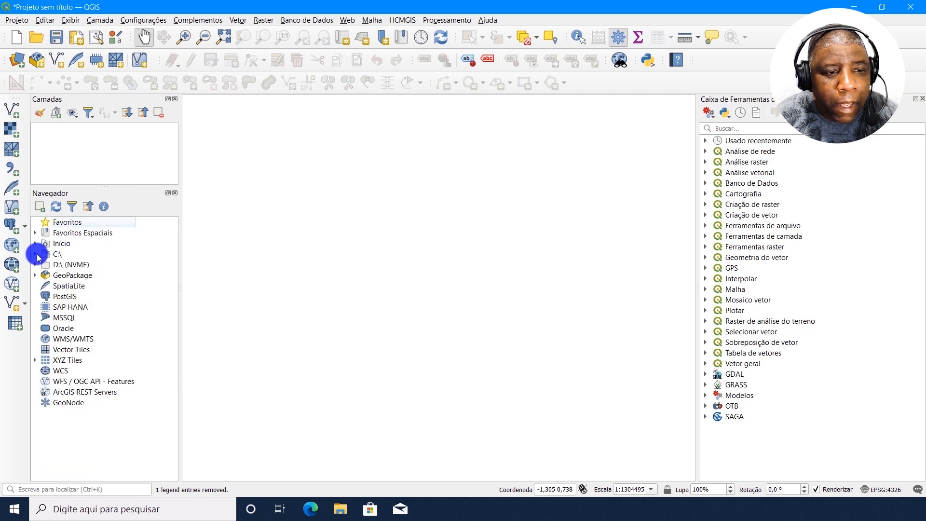
- Add a GeoPackage connection in the browser to censo2010_RN_natal.gpkg from the C:\temp\excel folder
left_click(101, 279)
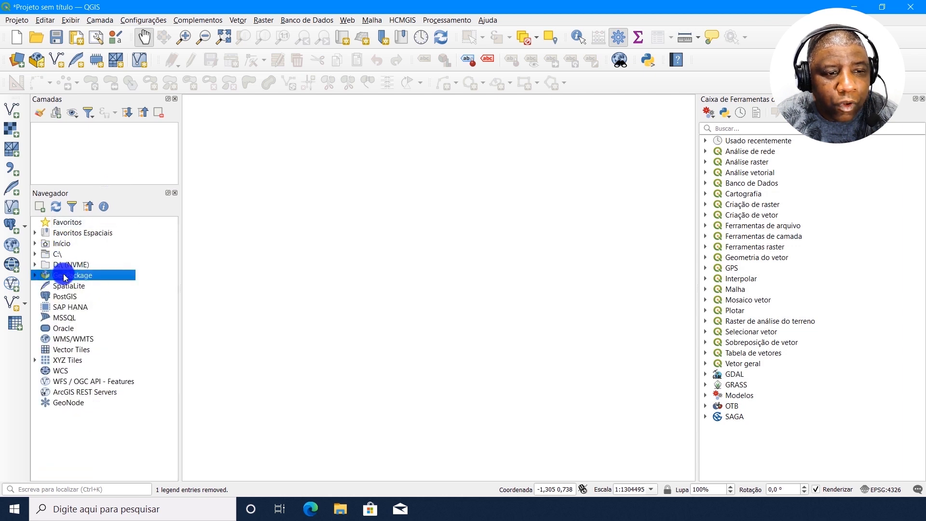
right_click(66, 274)
left_click(126, 281)
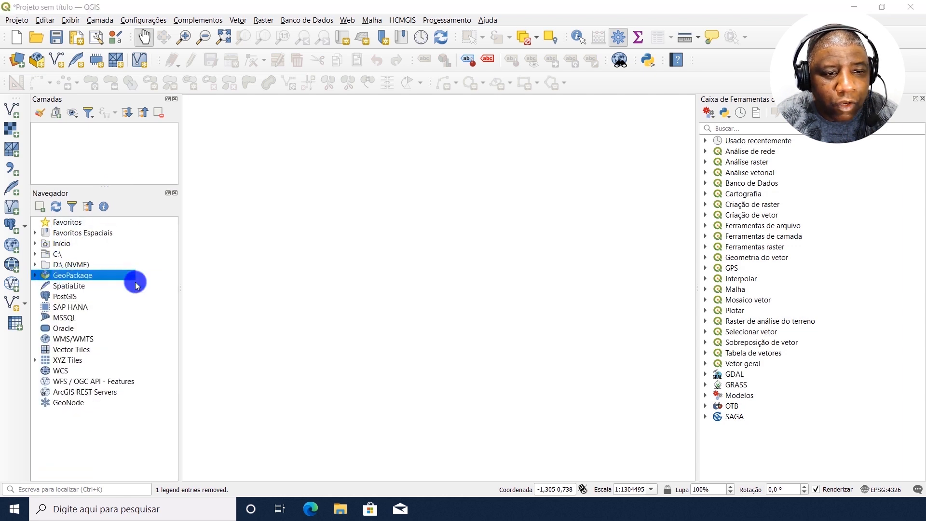
left_click_drag(187, 20, 405, 62)
left_click(374, 147)
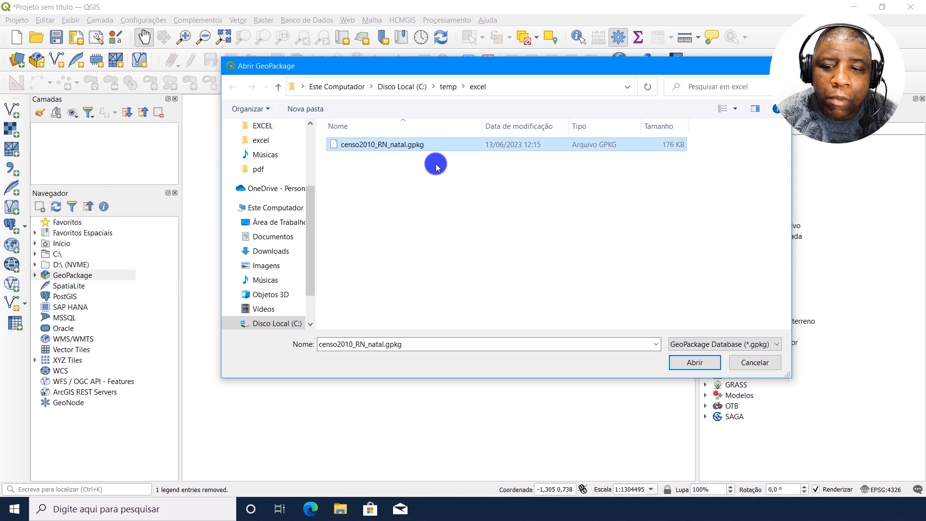
left_click(695, 365)
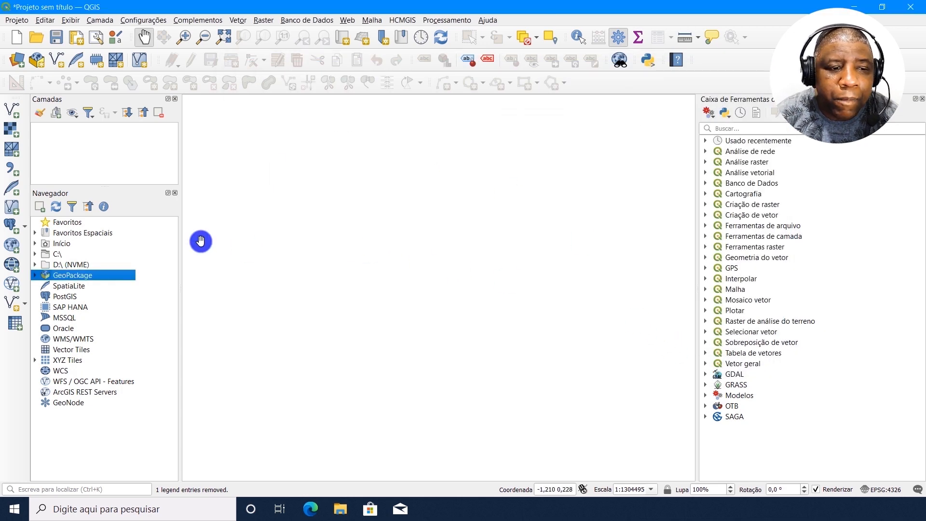
- Expand the censo2010_RN_natal.gpkg connection in the browser and add its censo2010_natal table to the project
left_click(35, 275)
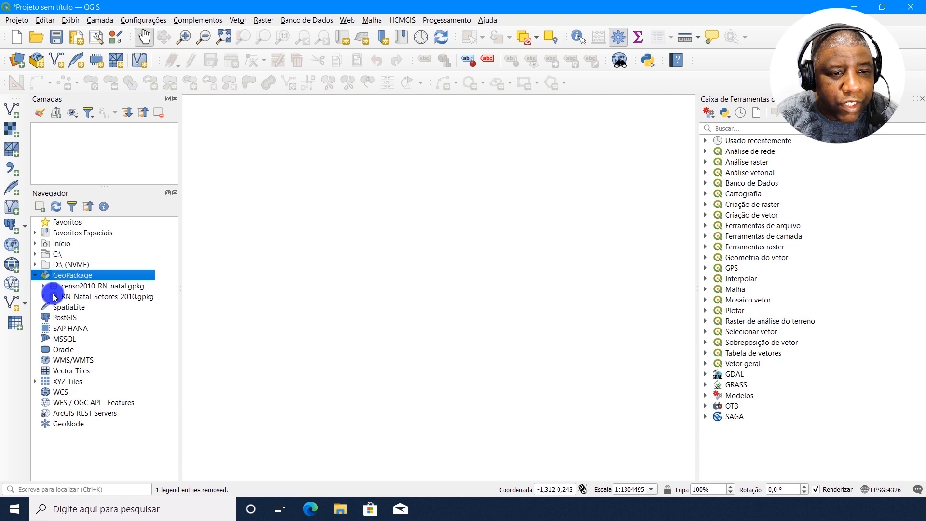
left_click(63, 286)
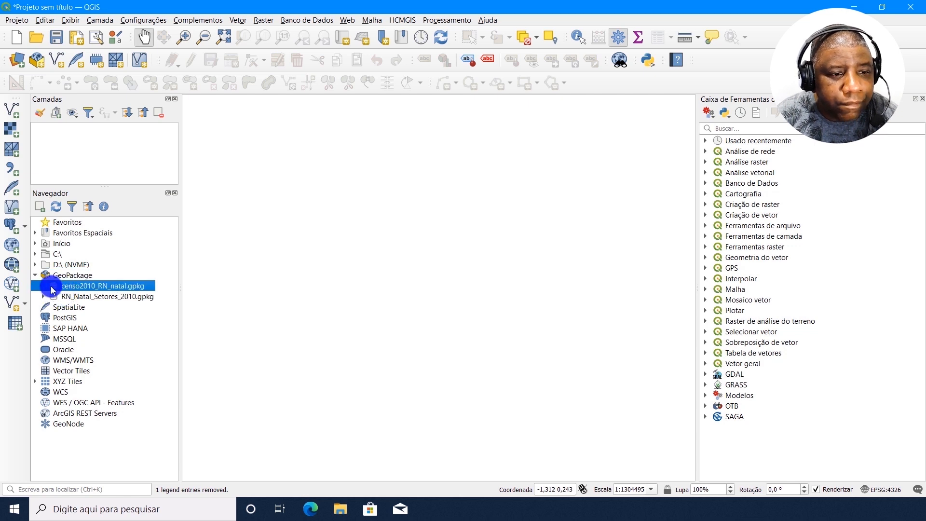
left_click(44, 286)
left_click(126, 297)
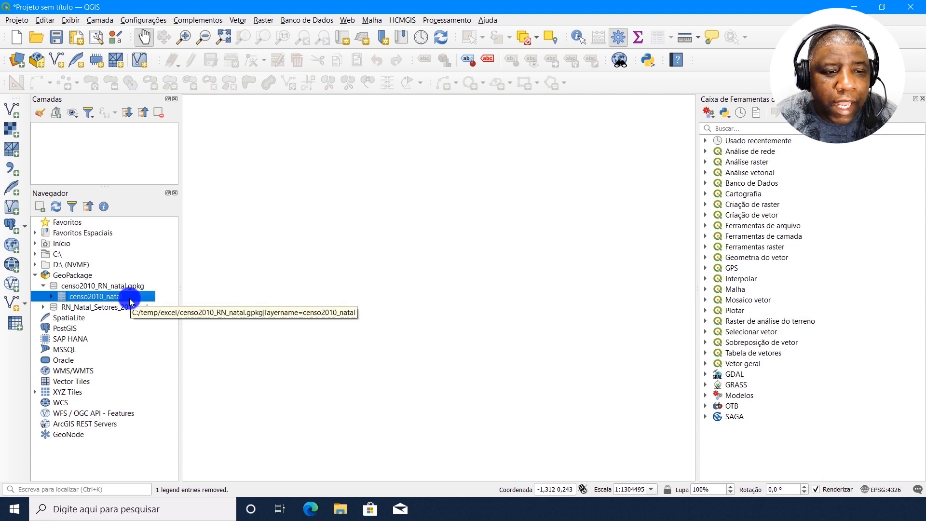
double_click(96, 299)
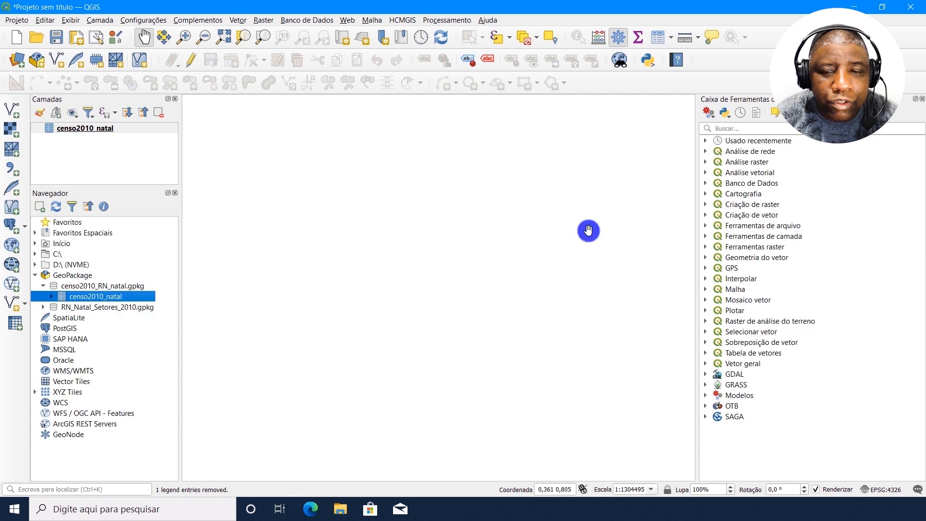
- Open the attribute table of the censo2010_natal layer and undock it into a floating window
left_click(94, 128)
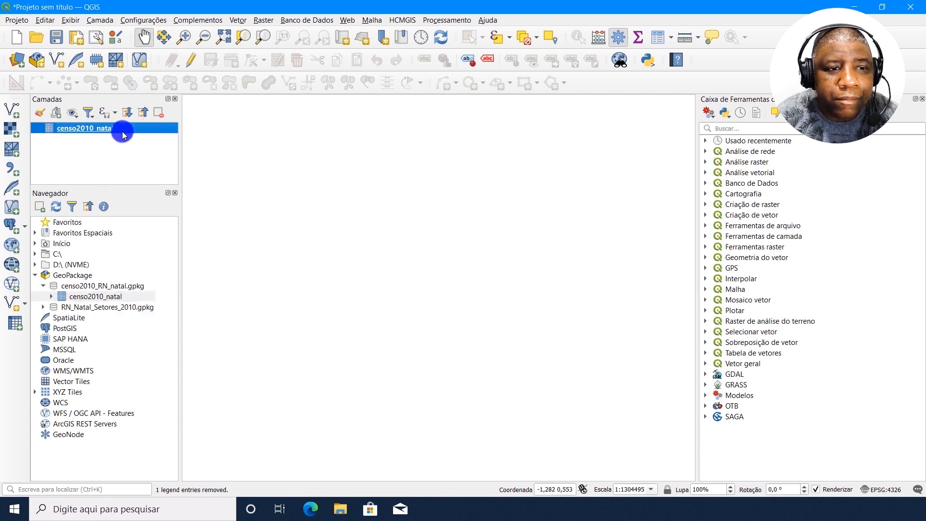
right_click(143, 130)
left_click(260, 233)
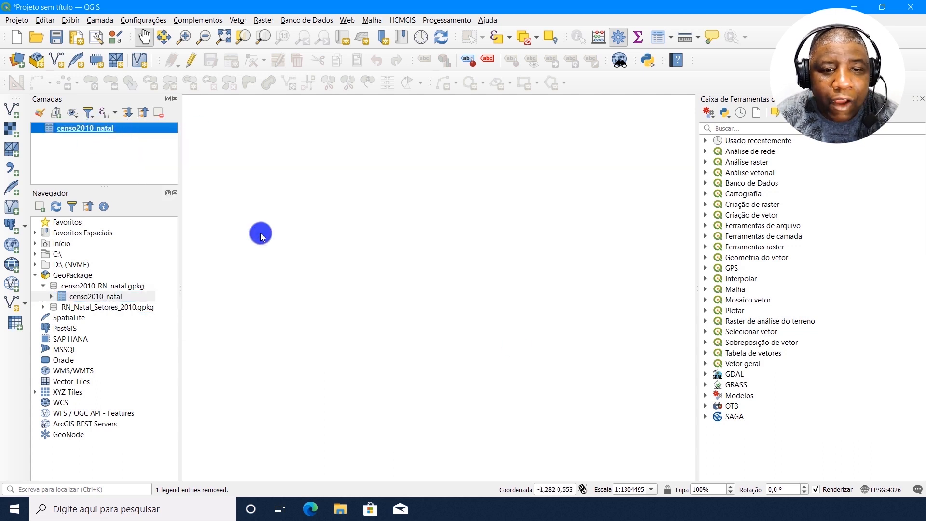
left_click(560, 372)
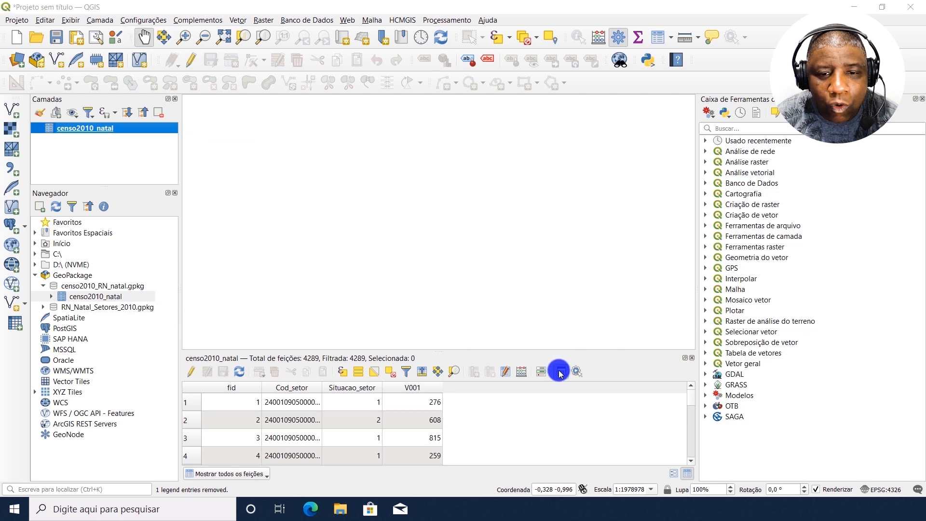
- Widen the Cod_setor column to show the full sector codes and reposition the attribute table window
left_click_drag(401, 159, 449, 163)
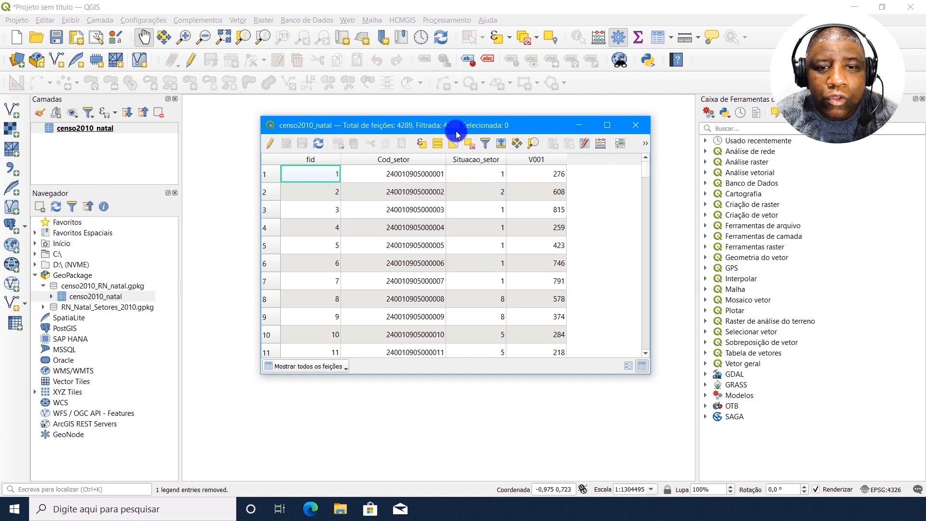
mouse_move(646, 164)
left_mouse_down()
mouse_move(646, 352)
mouse_move(658, 155)
left_mouse_up()
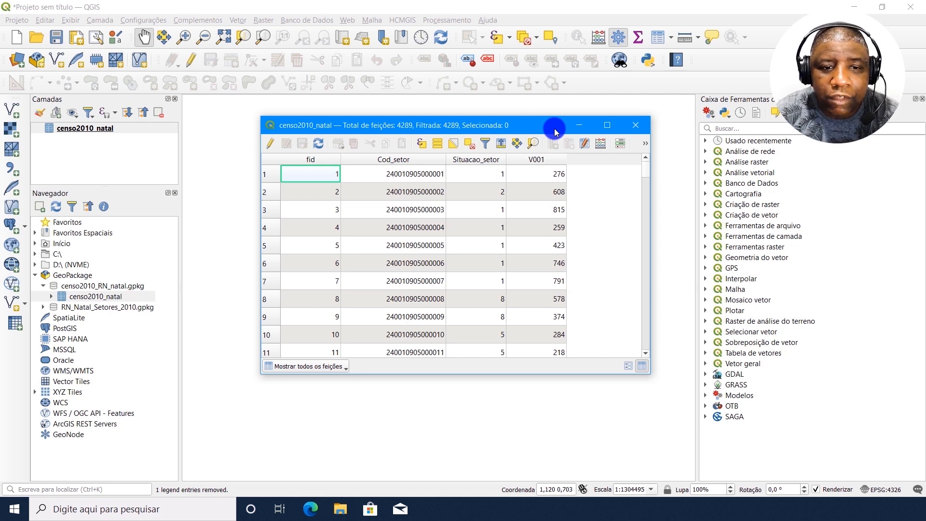
left_click_drag(457, 127, 444, 134)
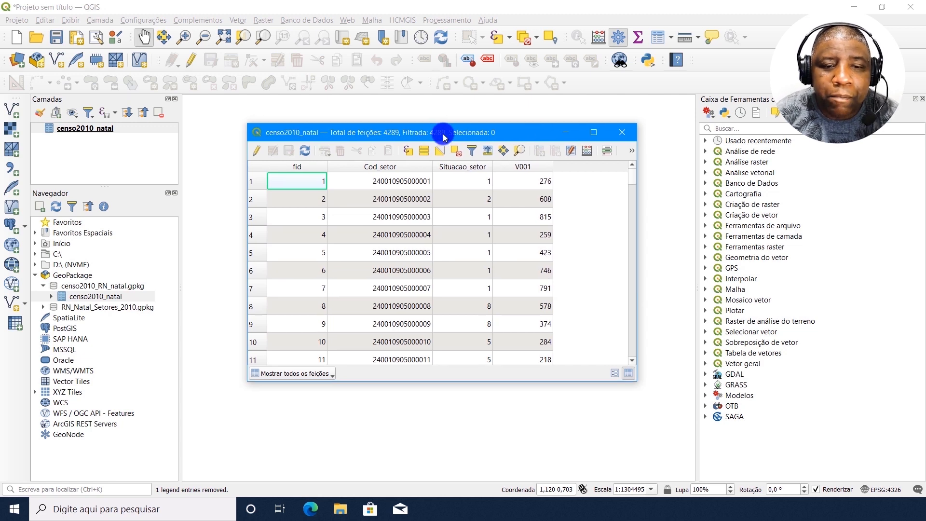